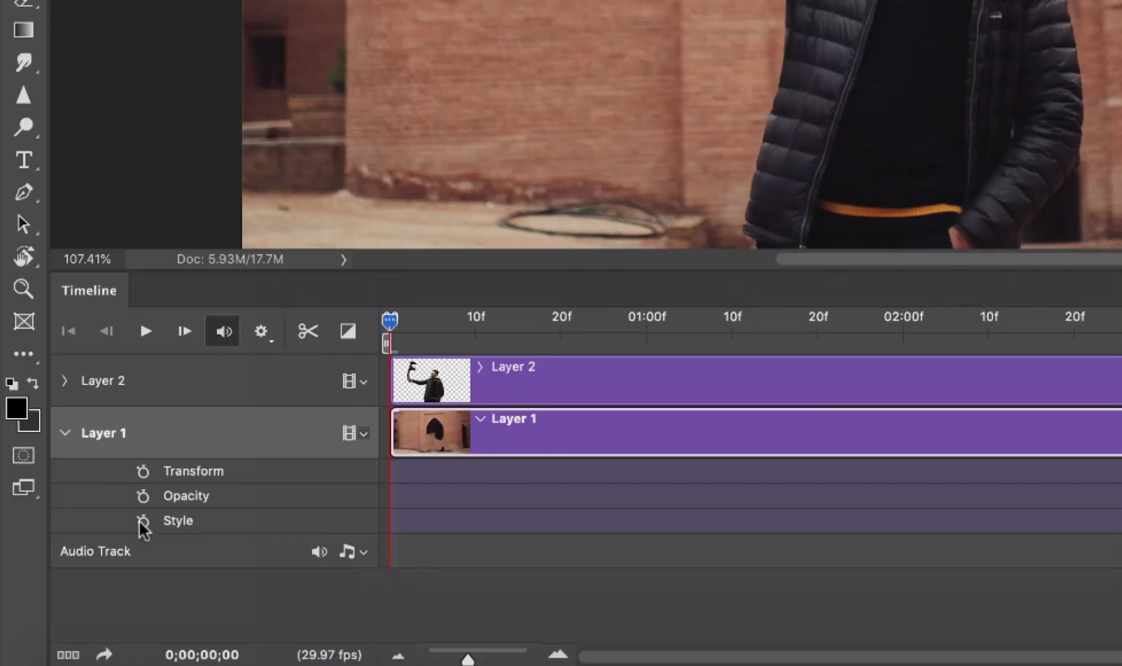
Turn on Layer 1's Transform keyframing and enlarge it to fill more of the frame.
{"action": "left_click", "coordinate": [143, 471]}
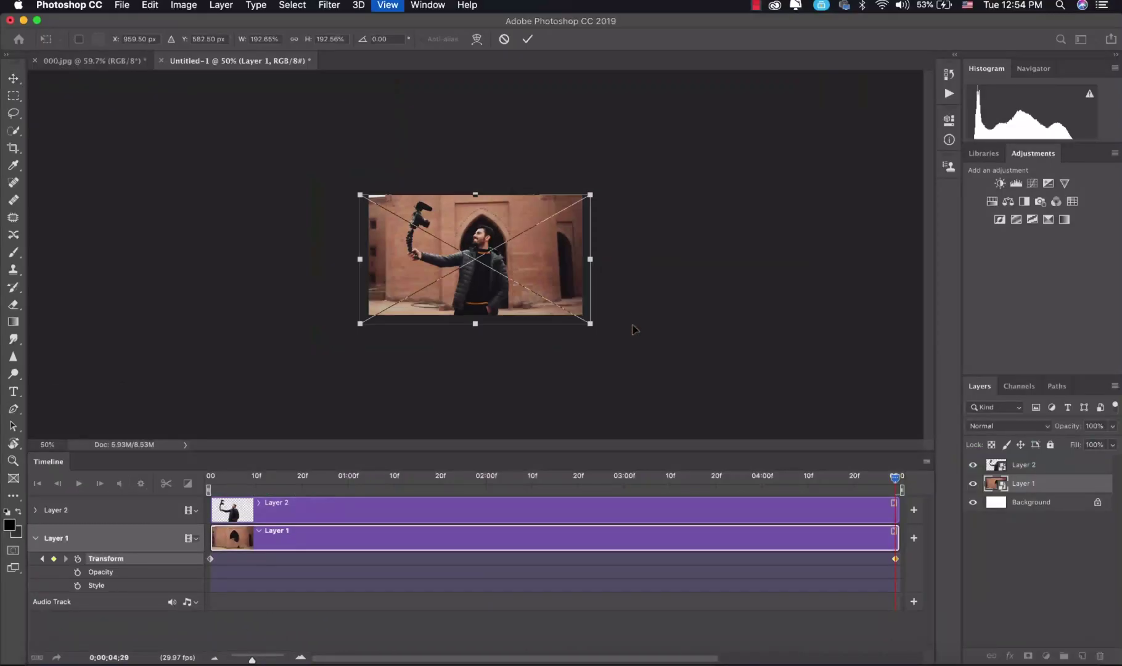
{"action": "key", "text": "super+equal"}
{"action": "left_click_drag", "start_coordinate": [590, 323], "coordinate": [751, 430]}
{"action": "key", "text": "Return"}
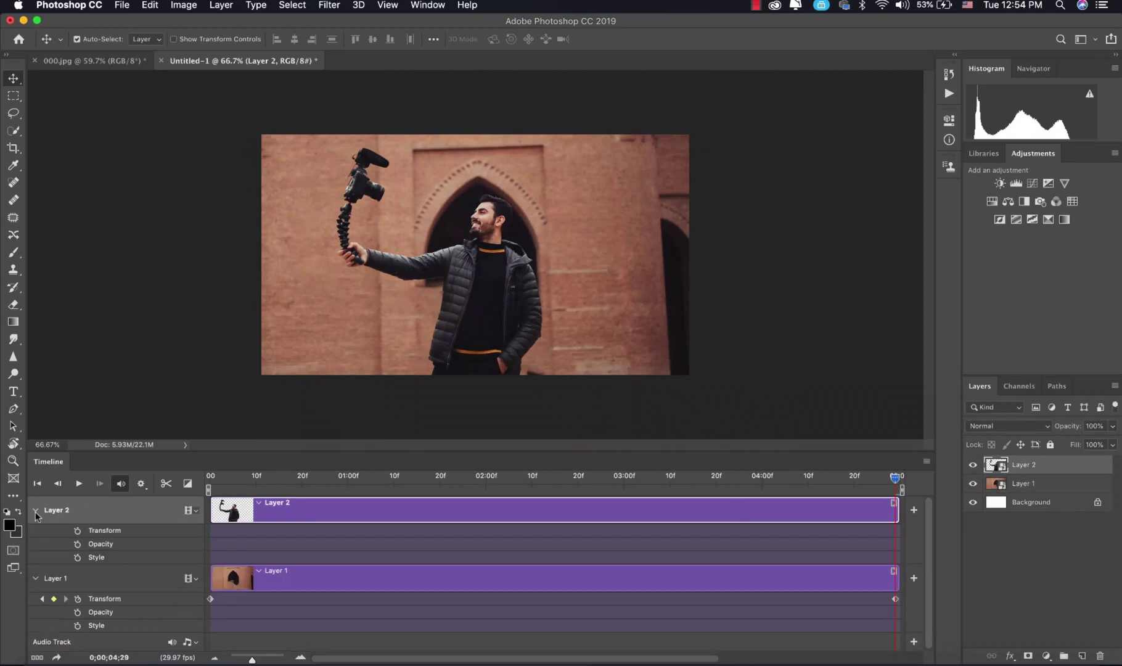
Shrink Layer 2, move it into place, and play back the animation.
{"action": "key", "text": "super+t"}
{"action": "left_click_drag", "start_coordinate": [547, 157], "coordinate": [573, 95]}
{"action": "left_click_drag", "start_coordinate": [468, 258], "coordinate": [444, 297]}
{"action": "key", "text": "Return"}
{"action": "key", "text": "space"}
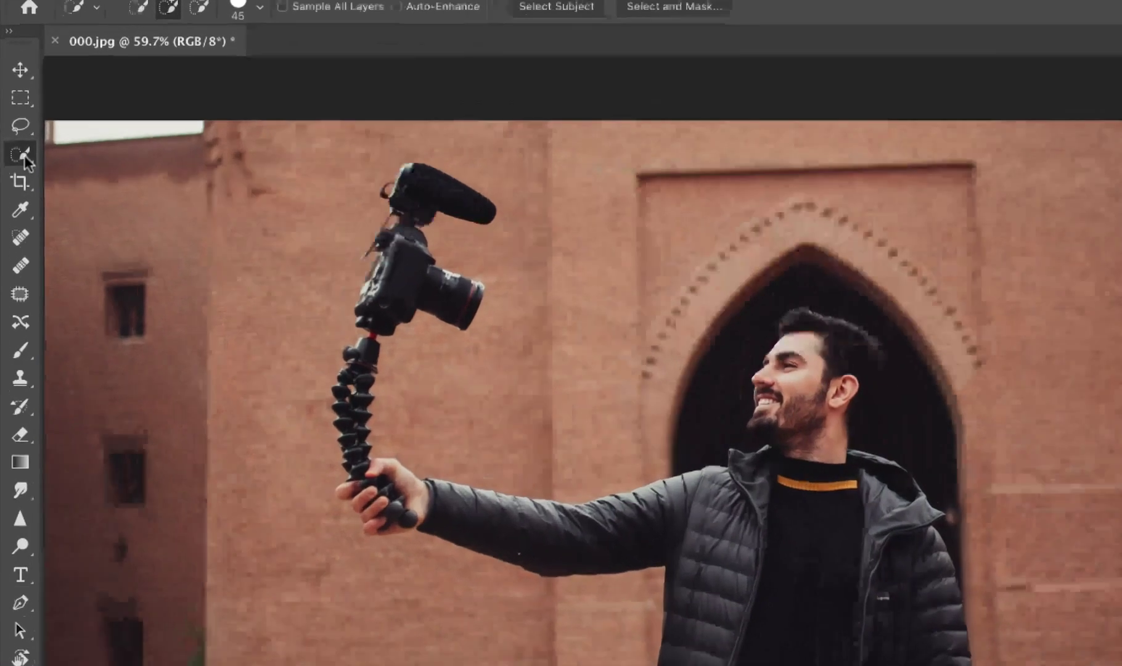
Switch to the Quick Selection Tool, zoom in, and enlarge the brush to 70.
{"action": "right_click", "coordinate": [13, 130]}
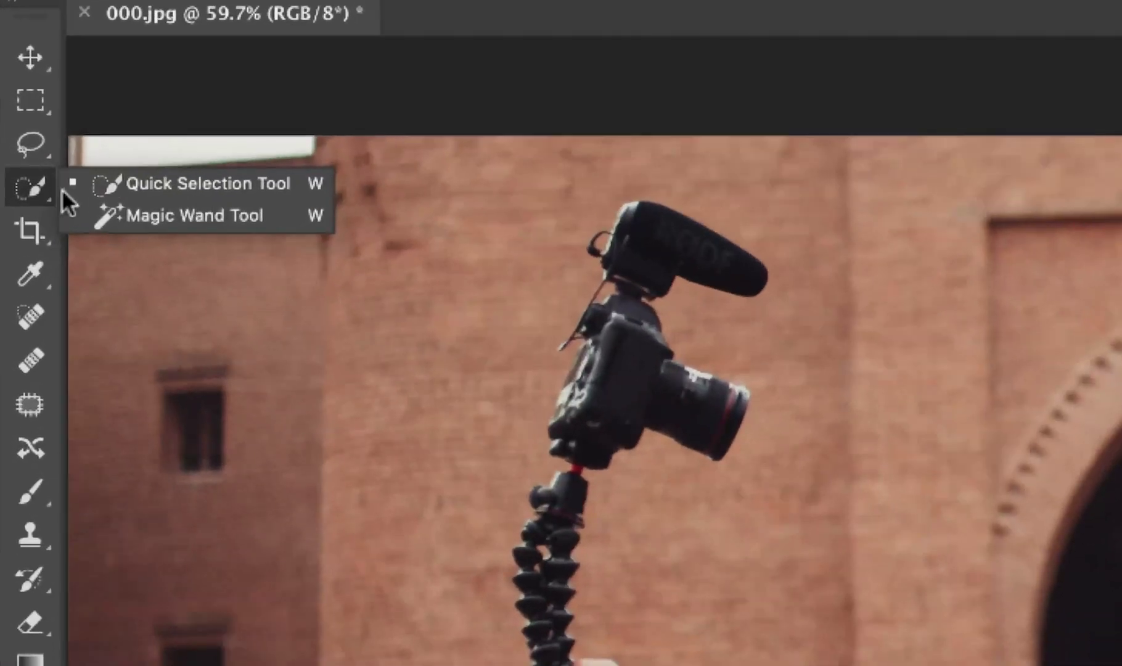
{"action": "left_click", "coordinate": [132, 189]}
{"action": "key", "text": "super+equal"}
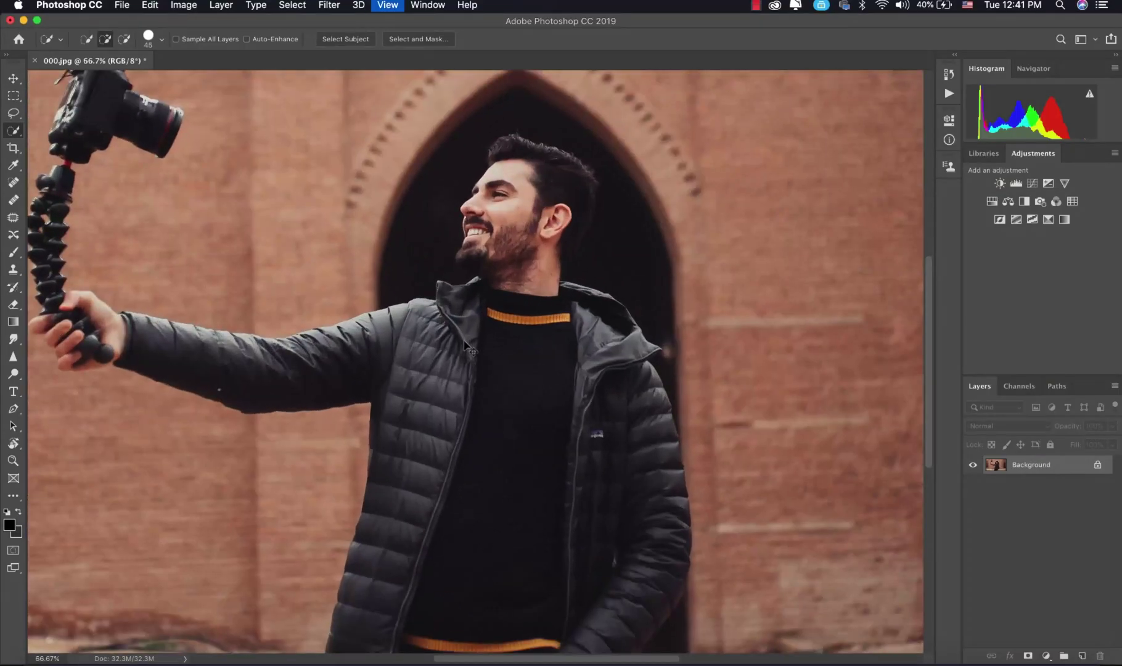
{"action": "key", "text": "super+equal"}
{"action": "key", "text": "super+equal"}
{"action": "key", "text": "bracketright"}
{"action": "key", "text": "bracketright"}
{"action": "key", "text": "bracketright"}
{"action": "scroll", "coordinate": [473, 384], "scroll_direction": "up", "scroll_amount": 6}
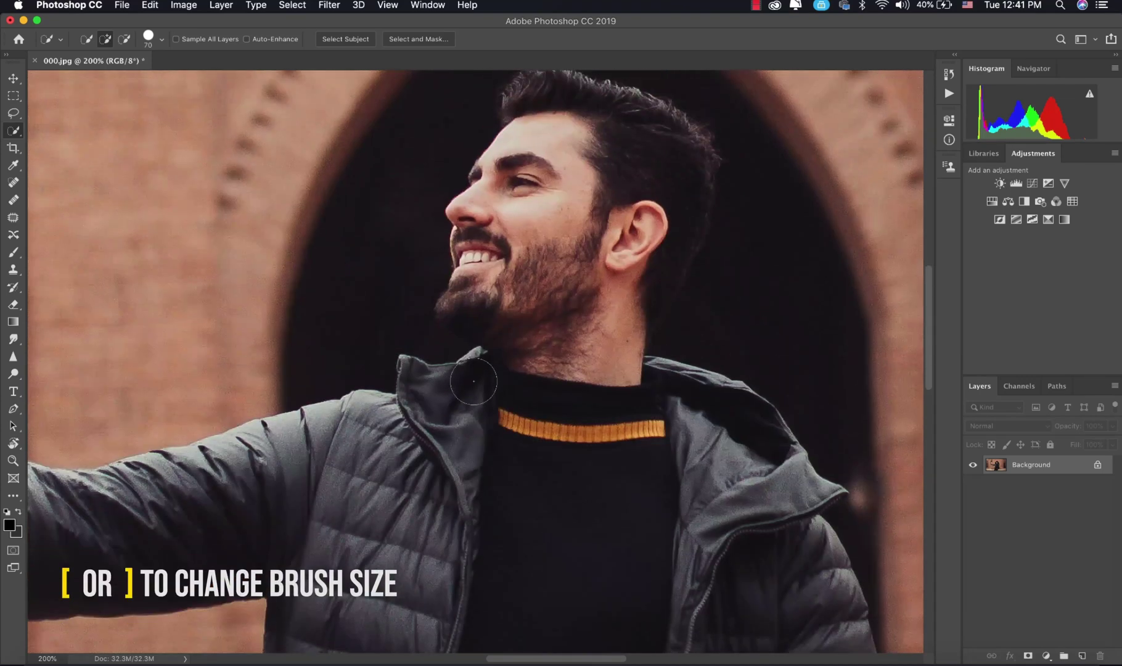
Paint the selection over the man's hair, face and collar, undo the spill, and fit the photo on screen.
{"action": "mouse_move", "coordinate": [550, 245]}
{"action": "left_mouse_down"}
{"action": "mouse_move", "coordinate": [536, 154]}
{"action": "mouse_move", "coordinate": [636, 200]}
{"action": "mouse_move", "coordinate": [665, 333]}
{"action": "mouse_move", "coordinate": [654, 351]}
{"action": "mouse_move", "coordinate": [462, 272]}
{"action": "mouse_move", "coordinate": [444, 370]}
{"action": "mouse_move", "coordinate": [449, 309]}
{"action": "left_mouse_up"}
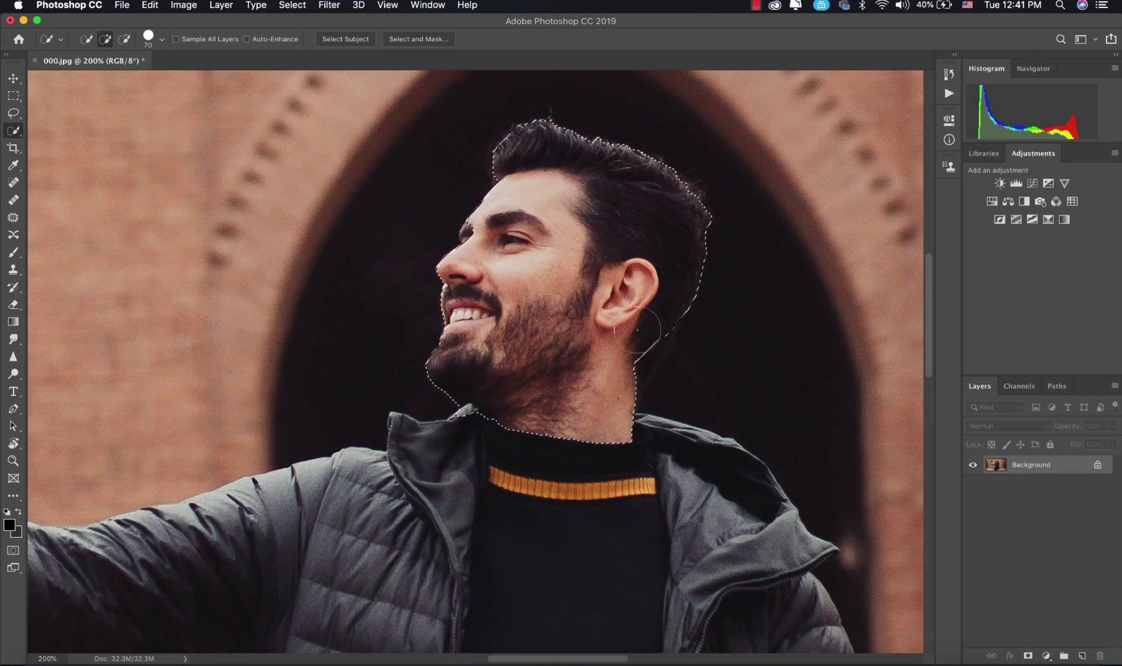
{"action": "left_click", "coordinate": [609, 413]}
{"action": "scroll", "coordinate": [622, 370], "scroll_direction": "down", "scroll_amount": 3}
{"action": "key", "text": "super+z"}
{"action": "key", "text": "super+0"}
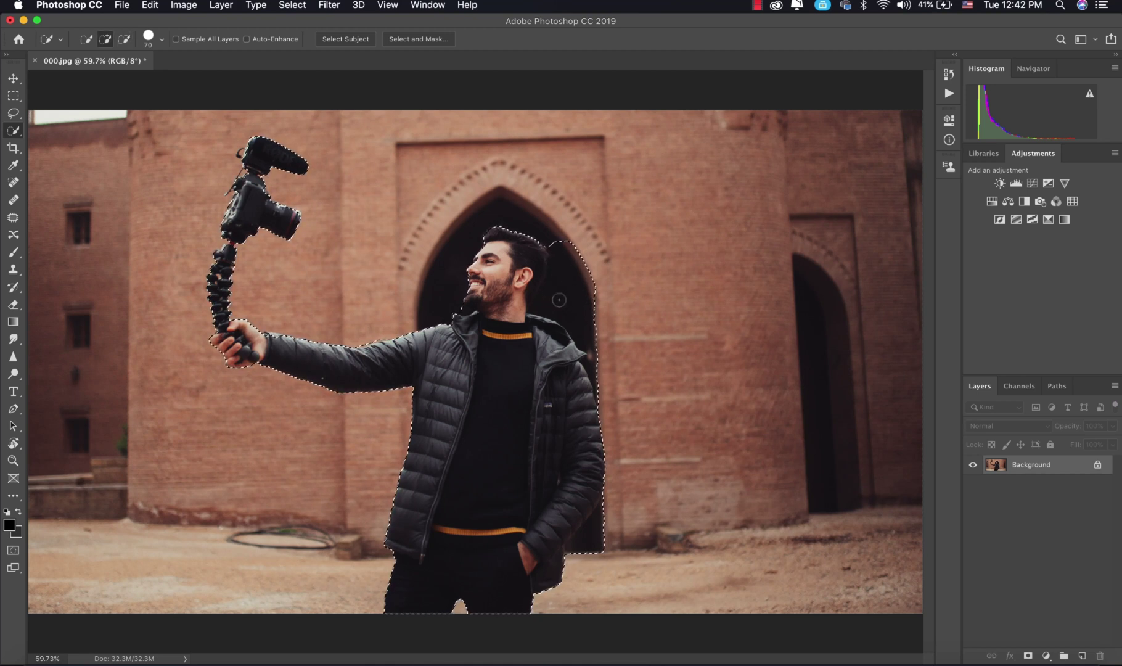
Subtract stray areas along the jacket and camera edges, then zoom to 200% on the camera.
{"action": "key", "text": "alt"}
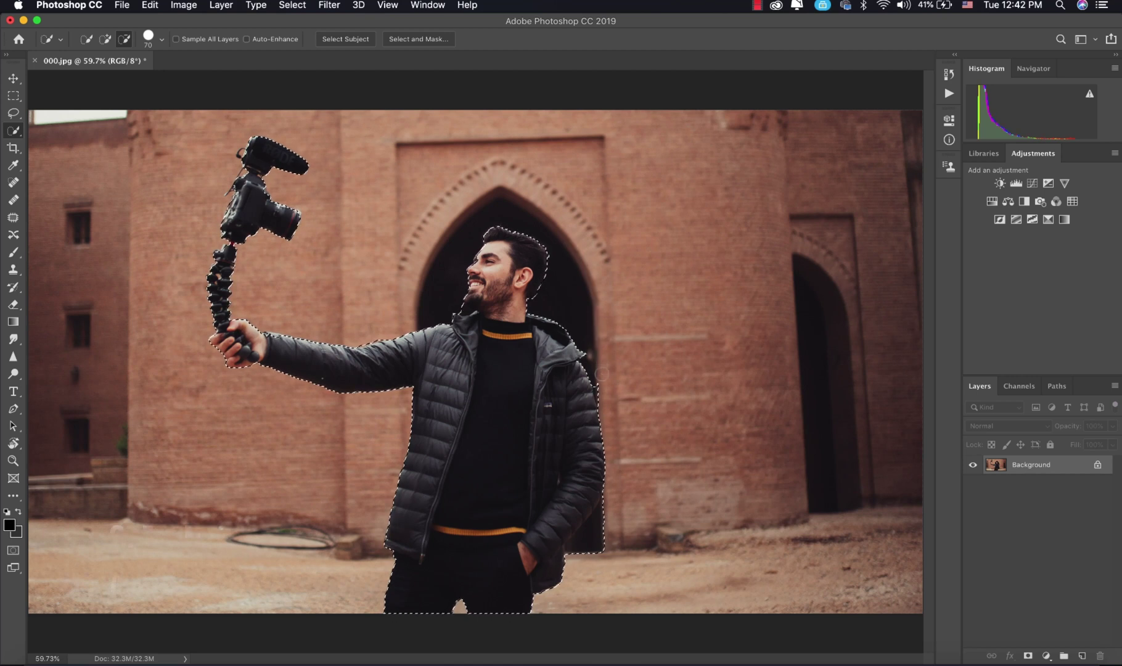
{"action": "key", "text": "alt"}
{"action": "key", "text": "alt"}
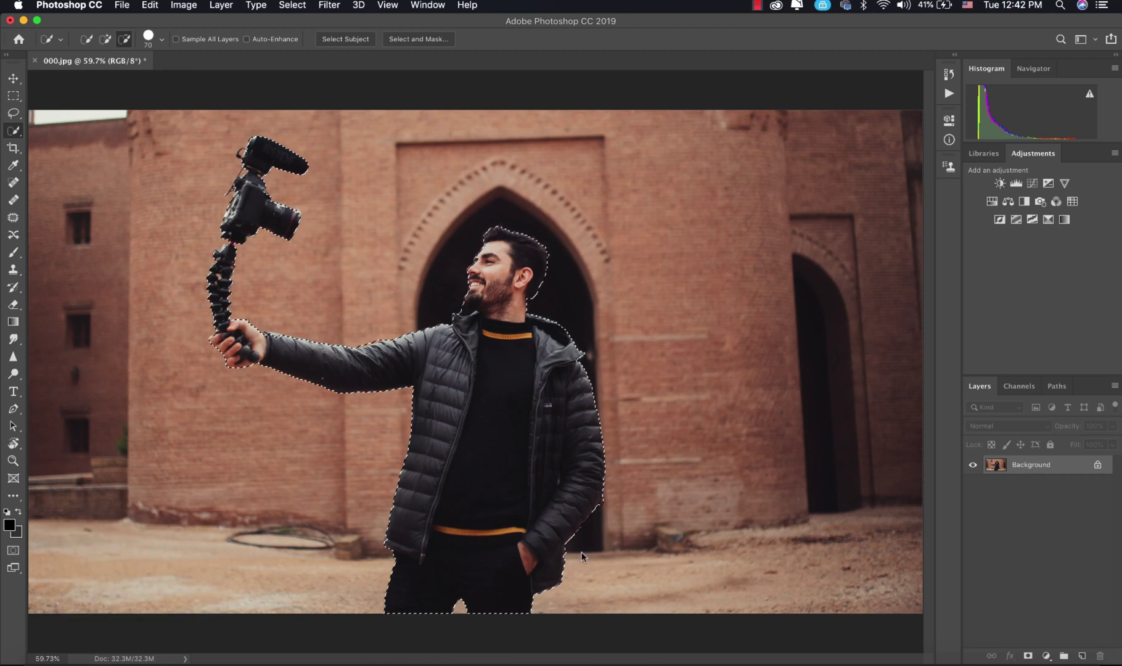
{"action": "scroll", "coordinate": [477, 300], "scroll_direction": "up", "scroll_amount": 5}
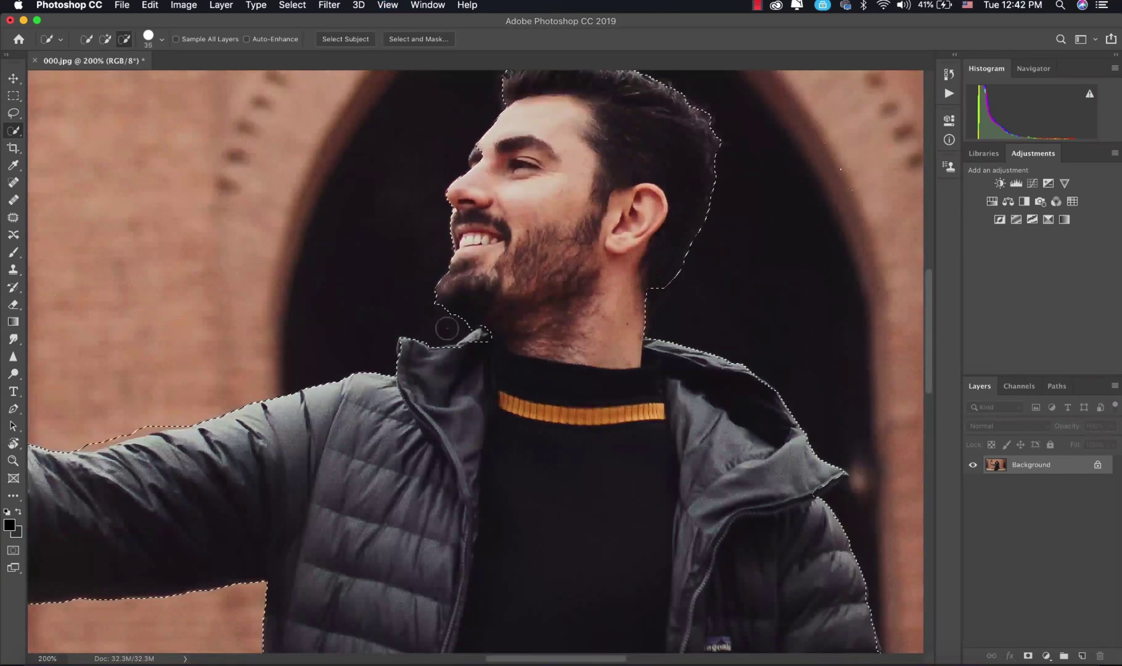
{"action": "scroll", "coordinate": [446, 328], "scroll_direction": "down", "scroll_amount": 5}
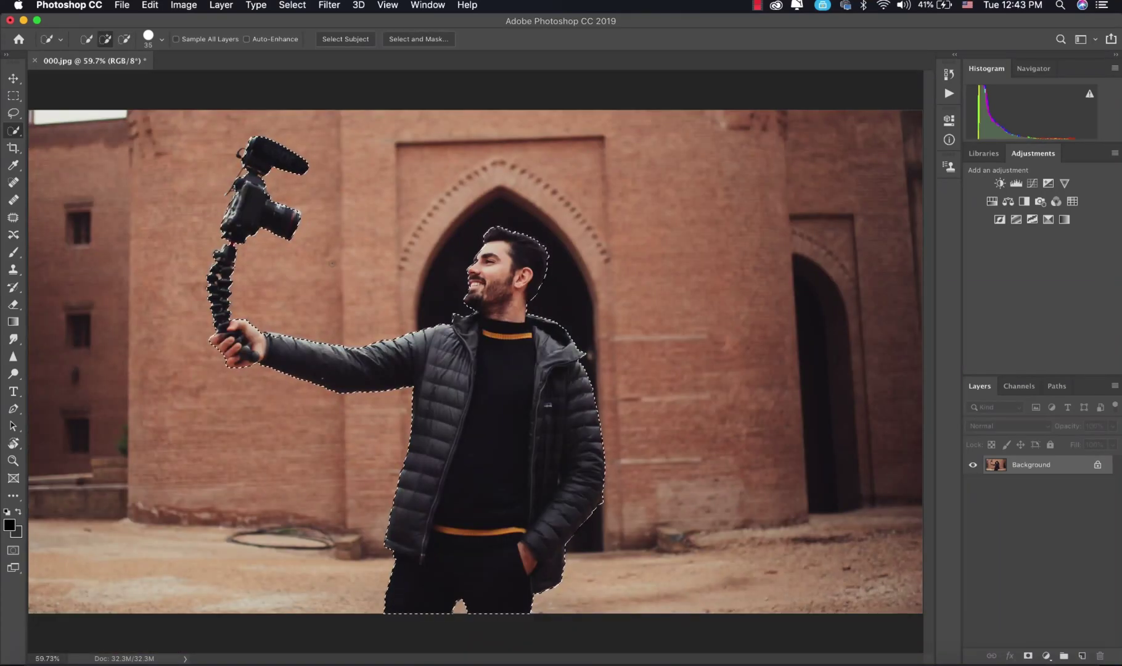
{"action": "key", "text": "super+plus"}
{"action": "key", "text": "super+plus"}
{"action": "key", "text": "super+plus"}
{"action": "scroll", "coordinate": [333, 259], "scroll_direction": "up", "scroll_amount": 5}
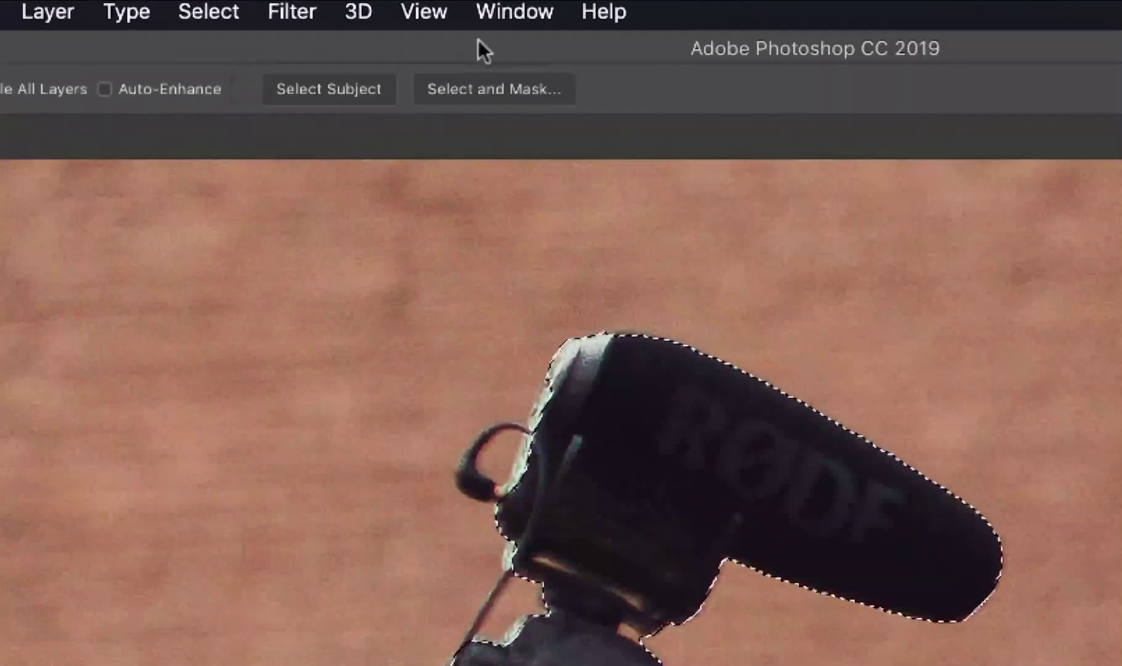
In Select and Mask, fade the overlay to 16% and refine the rig, arm and face edges with a 40 brush.
{"action": "left_click", "coordinate": [482, 93]}
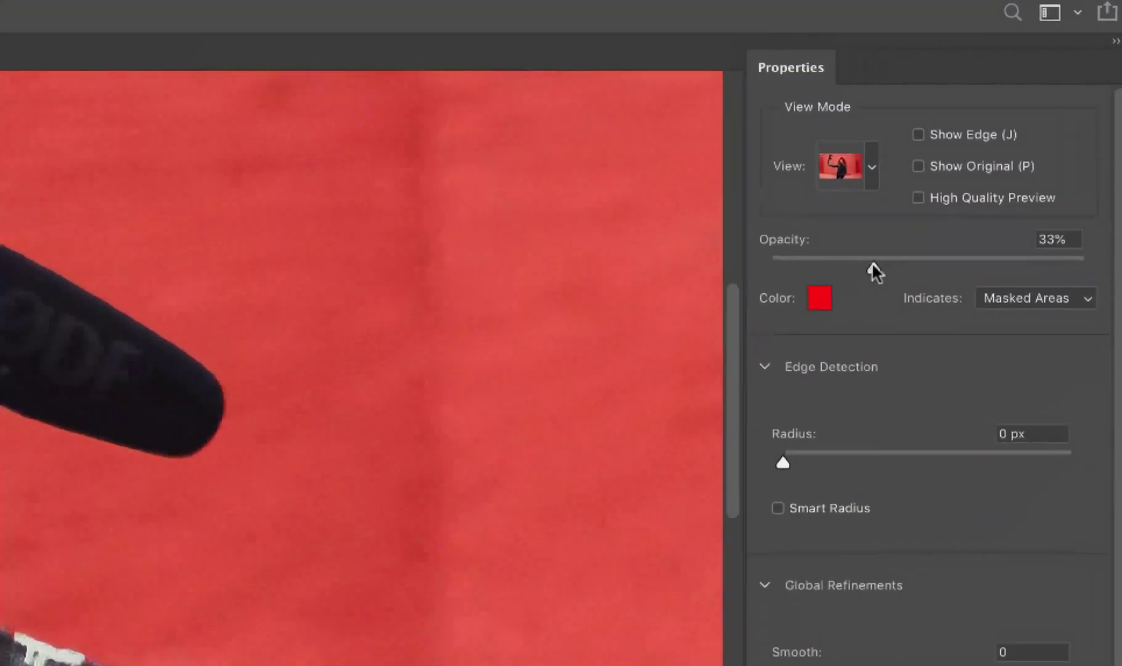
{"action": "left_click_drag", "start_coordinate": [989, 176], "coordinate": [966, 173]}
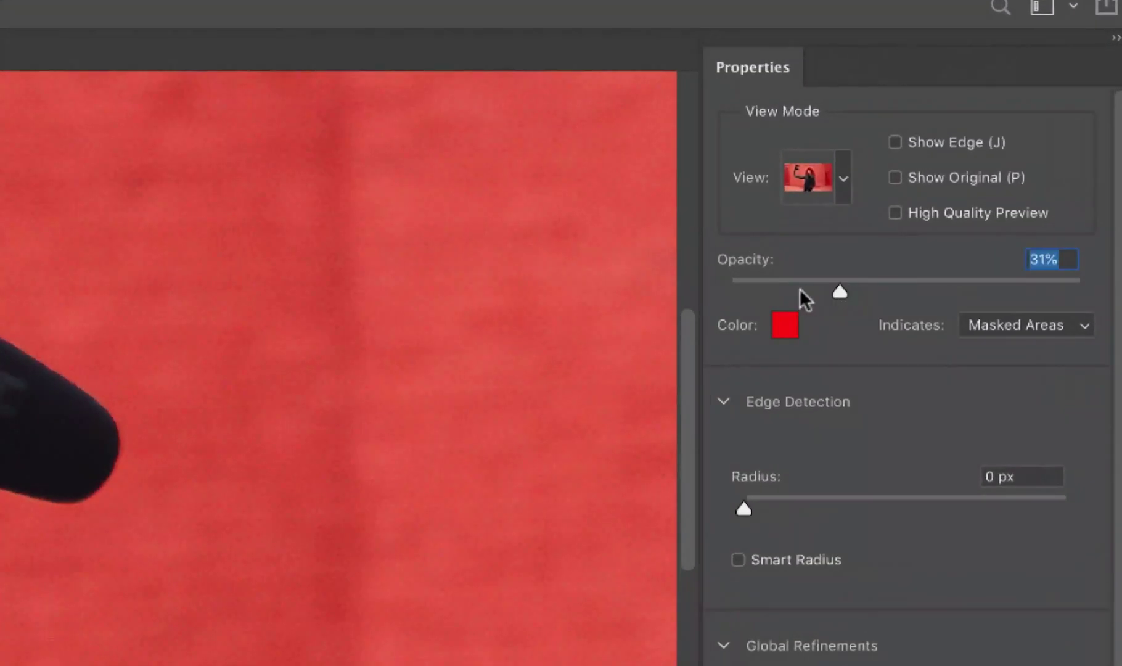
{"action": "left_click_drag", "start_coordinate": [799, 288], "coordinate": [788, 289]}
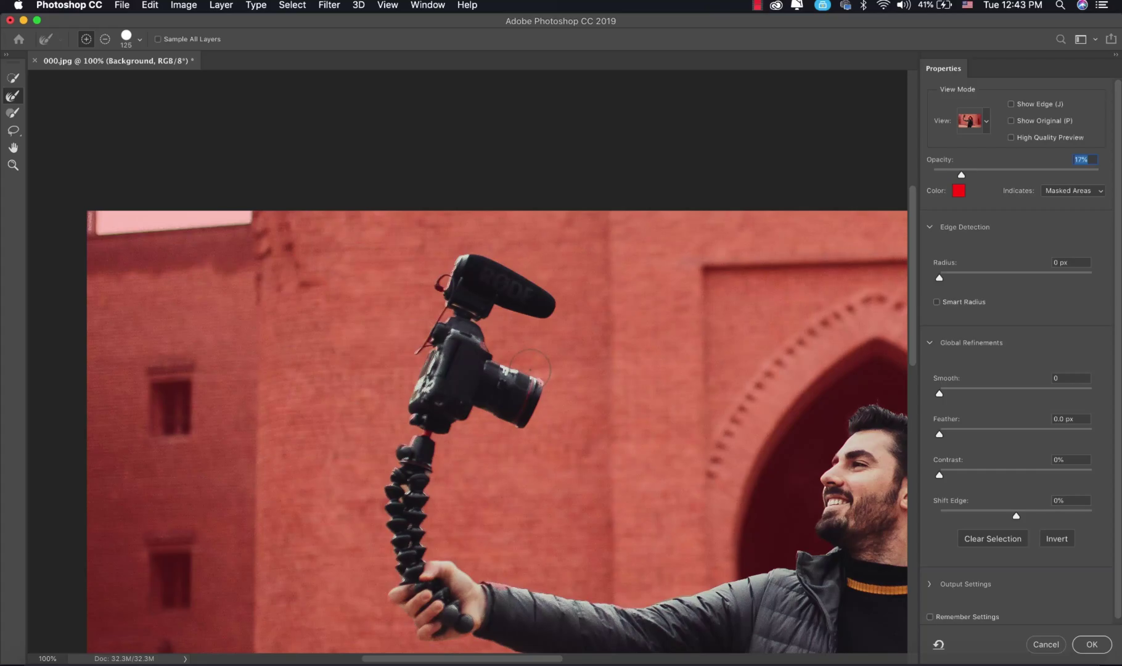
{"action": "key", "text": "bracketleft"}
{"action": "key", "text": "bracketleft"}
{"action": "key", "text": "bracketleft"}
{"action": "key", "text": "bracketleft"}
{"action": "key", "text": "bracketleft"}
{"action": "key", "text": "bracketleft"}
{"action": "key", "text": "bracketleft"}
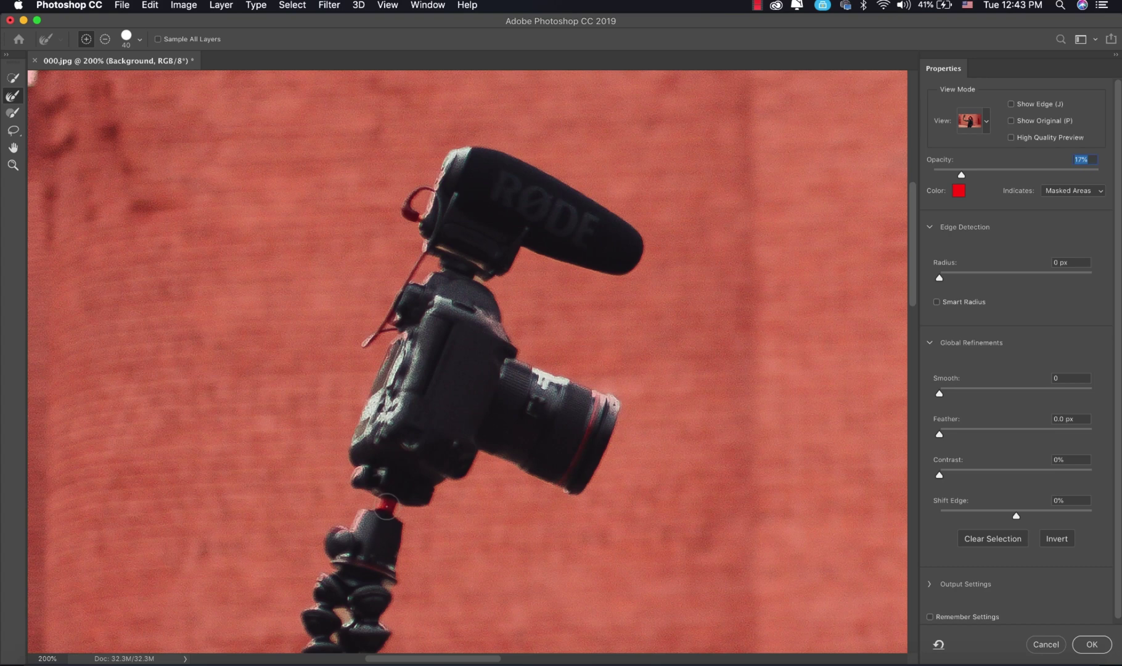
{"action": "scroll", "coordinate": [457, 420], "scroll_direction": "left", "scroll_amount": 3}
{"action": "scroll", "coordinate": [458, 419], "scroll_direction": "up", "scroll_amount": 2}
{"action": "scroll", "coordinate": [464, 439], "scroll_direction": "down", "scroll_amount": 10}
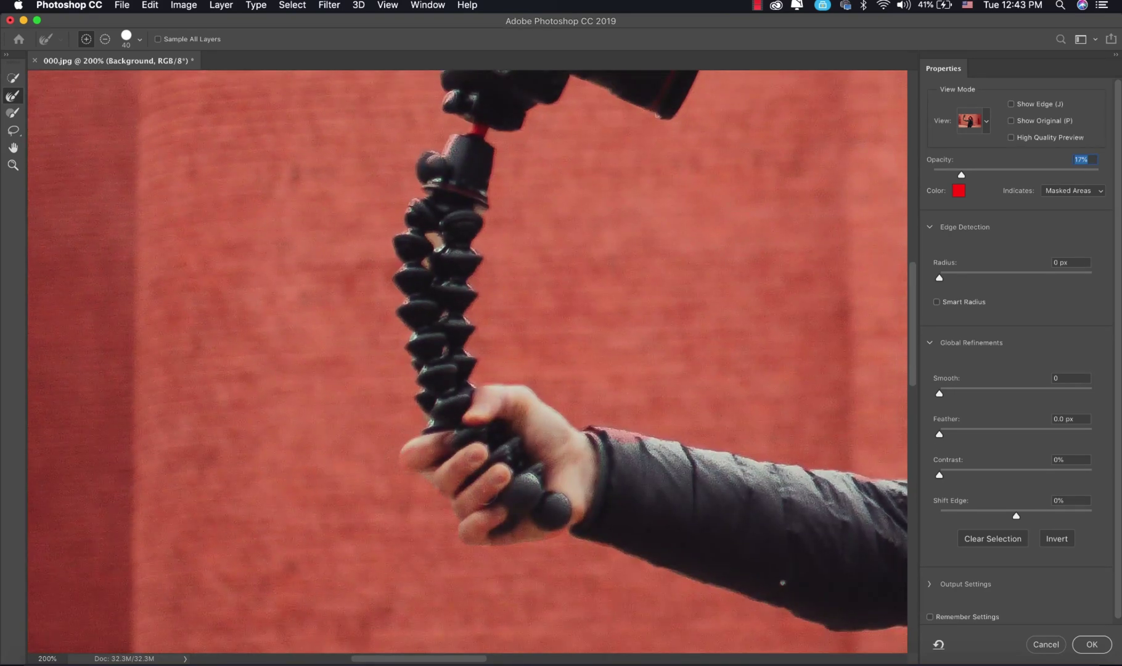
{"action": "scroll", "coordinate": [400, 278], "scroll_direction": "down", "scroll_amount": 5}
{"action": "scroll", "coordinate": [399, 277], "scroll_direction": "right", "scroll_amount": 5}
{"action": "scroll", "coordinate": [539, 339], "scroll_direction": "right", "scroll_amount": 10}
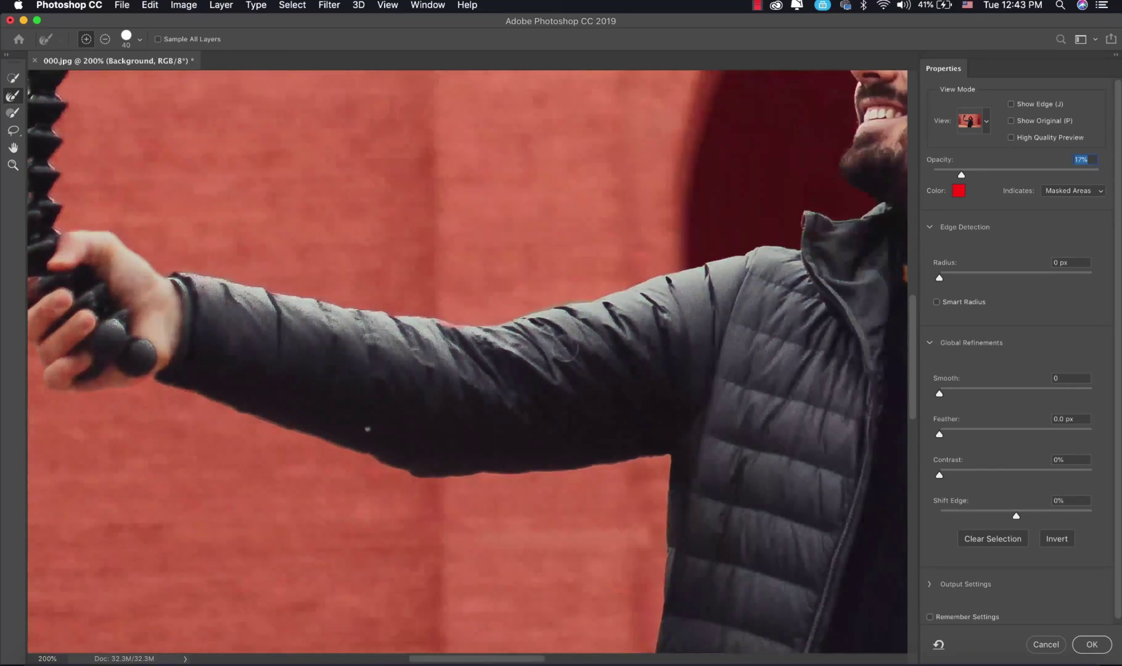
{"action": "scroll", "coordinate": [539, 338], "scroll_direction": "up", "scroll_amount": 10}
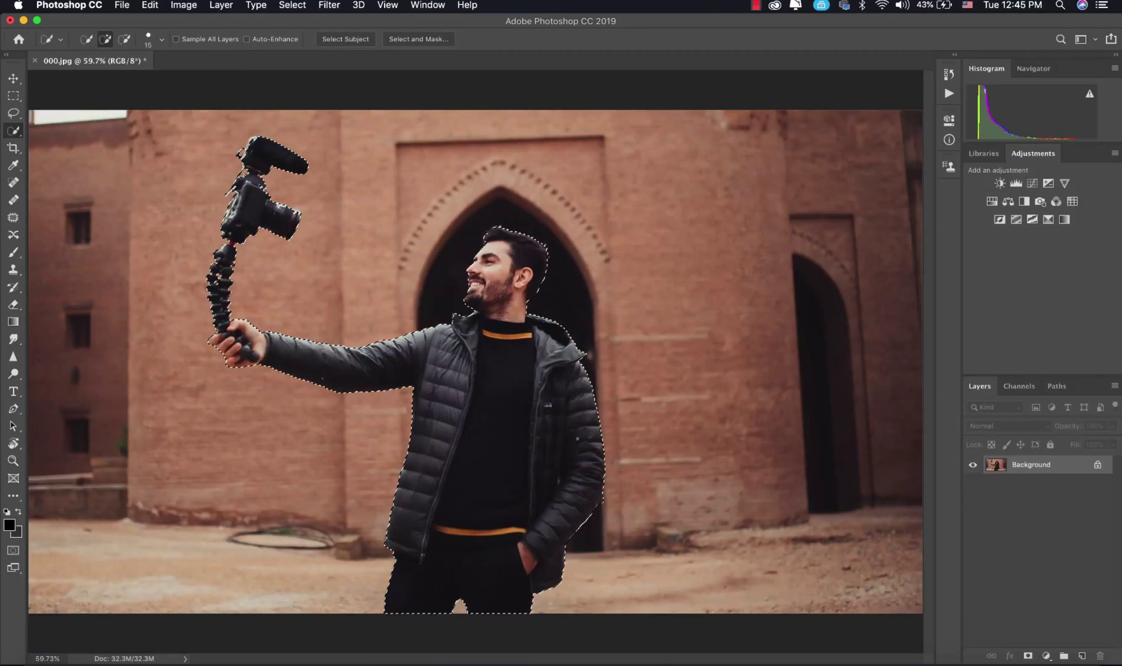
Copy and paste the man onto a new Layer 1, preview it with Background toggled, then select Background.
{"action": "key", "text": "super+c"}
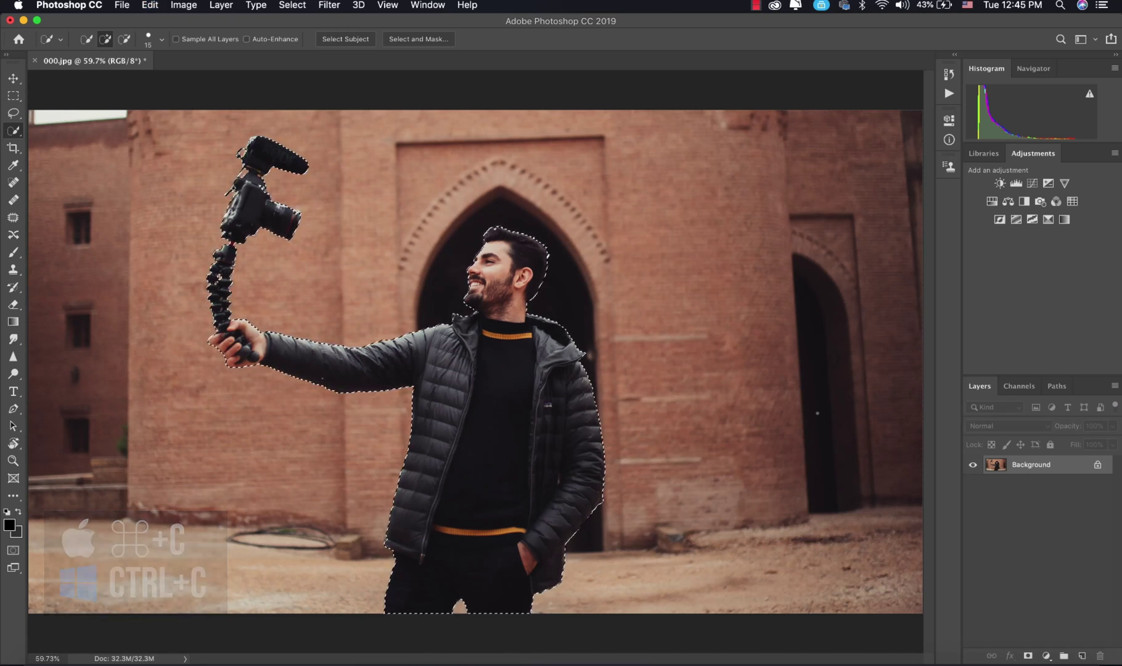
{"action": "key", "text": "super+v"}
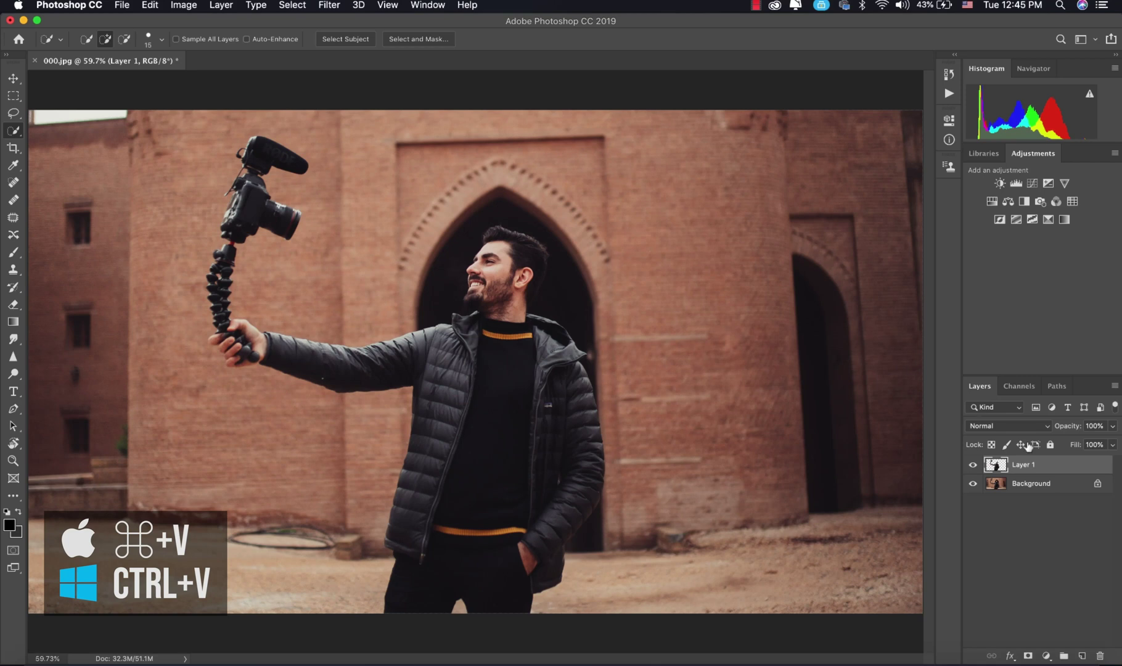
{"action": "left_click", "coordinate": [973, 483]}
{"action": "left_click", "coordinate": [973, 484]}
{"action": "left_click", "coordinate": [973, 484]}
{"action": "left_click", "coordinate": [973, 483]}
{"action": "left_click", "coordinate": [972, 483]}
{"action": "left_click", "coordinate": [972, 483]}
{"action": "left_click", "coordinate": [972, 484]}
{"action": "left_click", "coordinate": [973, 484]}
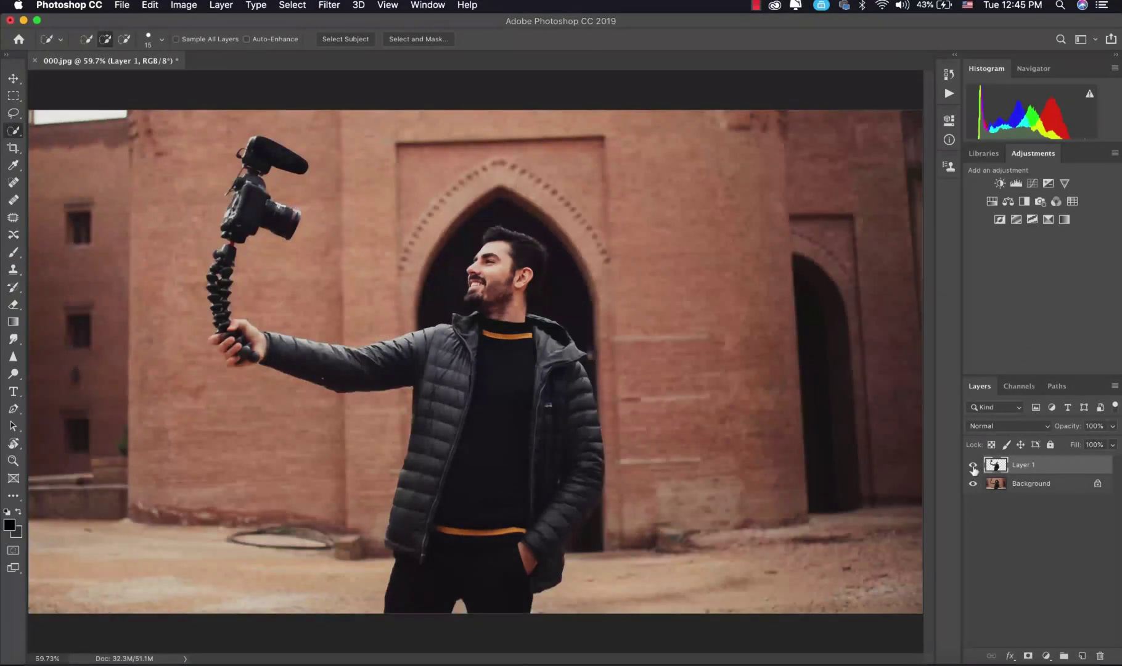
{"action": "left_click", "coordinate": [972, 484]}
{"action": "left_click", "coordinate": [973, 484]}
{"action": "left_click", "coordinate": [1014, 485]}
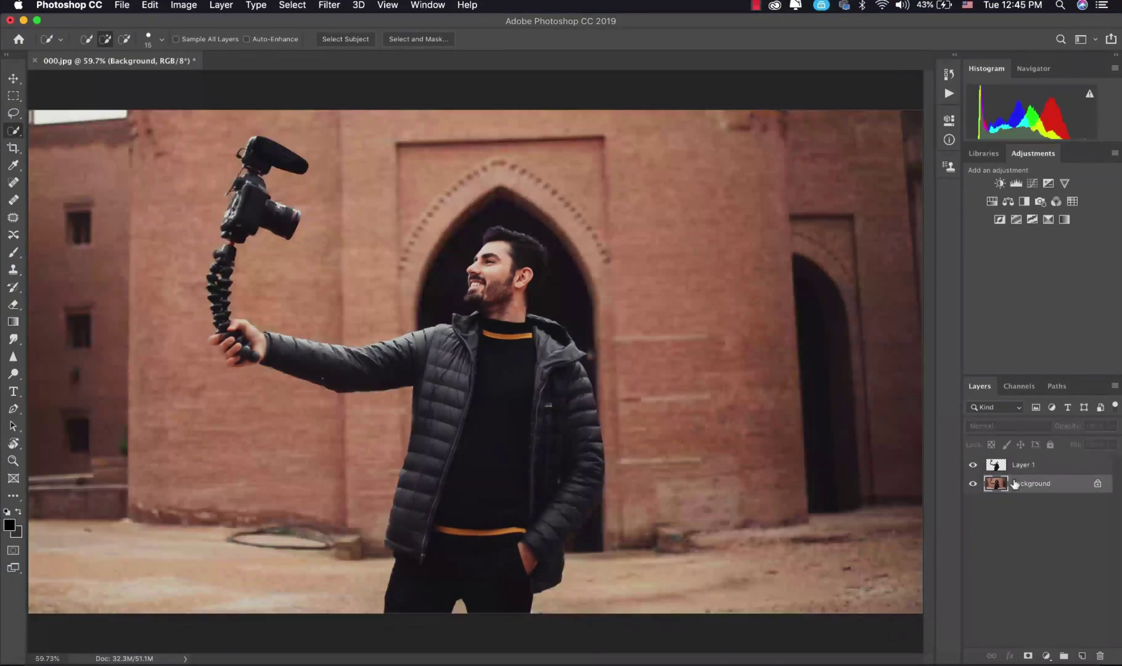
Unlock the Background as Layer 0 and load Layer 1's outline as a selection.
{"action": "double_click", "coordinate": [1042, 485]}
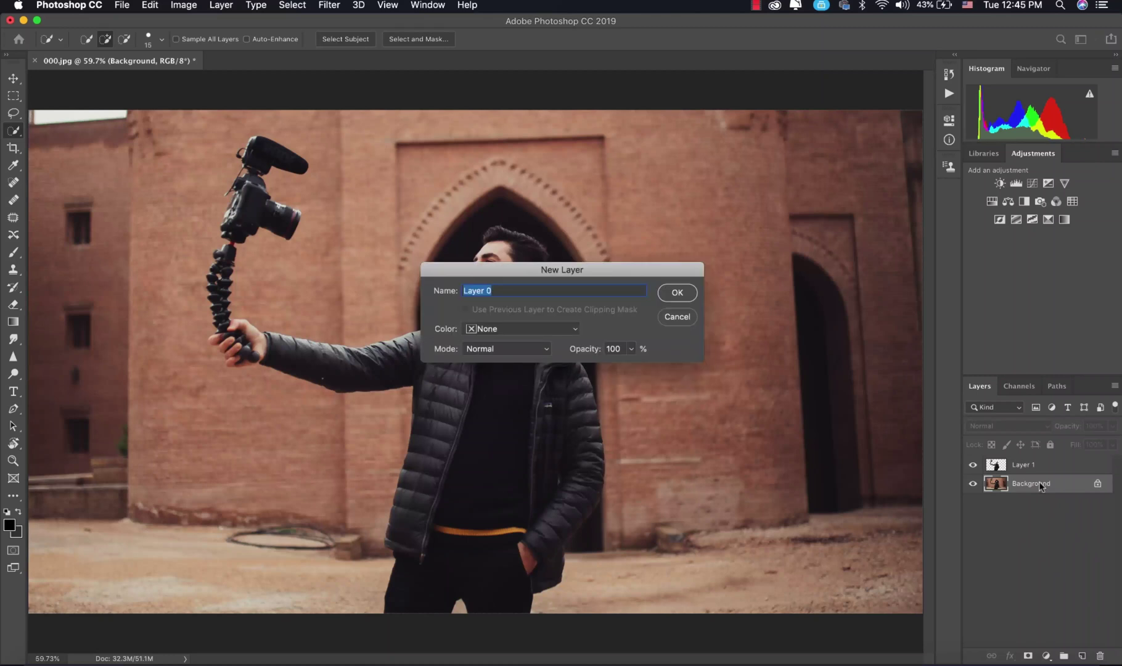
{"action": "left_click", "coordinate": [677, 294]}
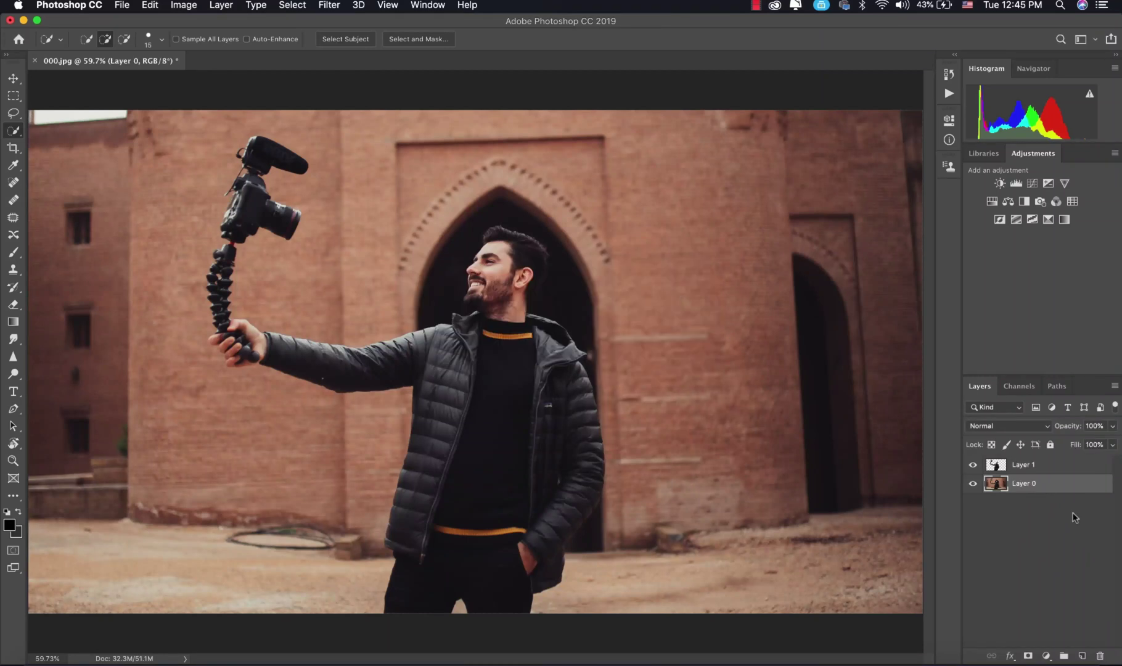
{"action": "left_click", "coordinate": [996, 470]}
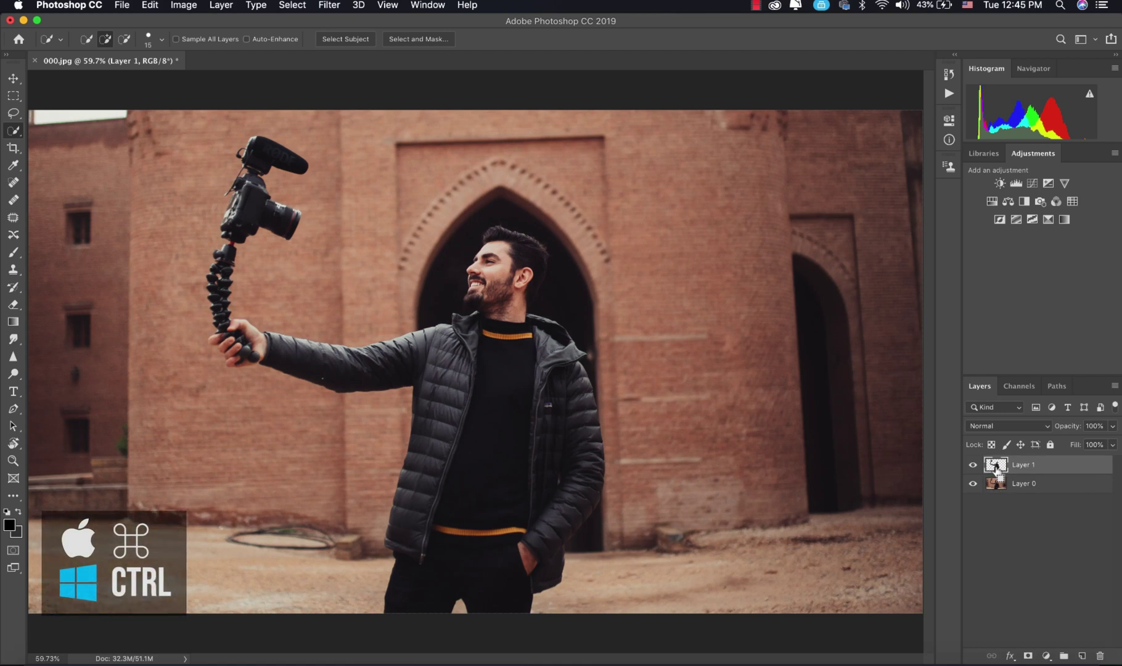
{"action": "left_click", "coordinate": [997, 468], "text": "super"}
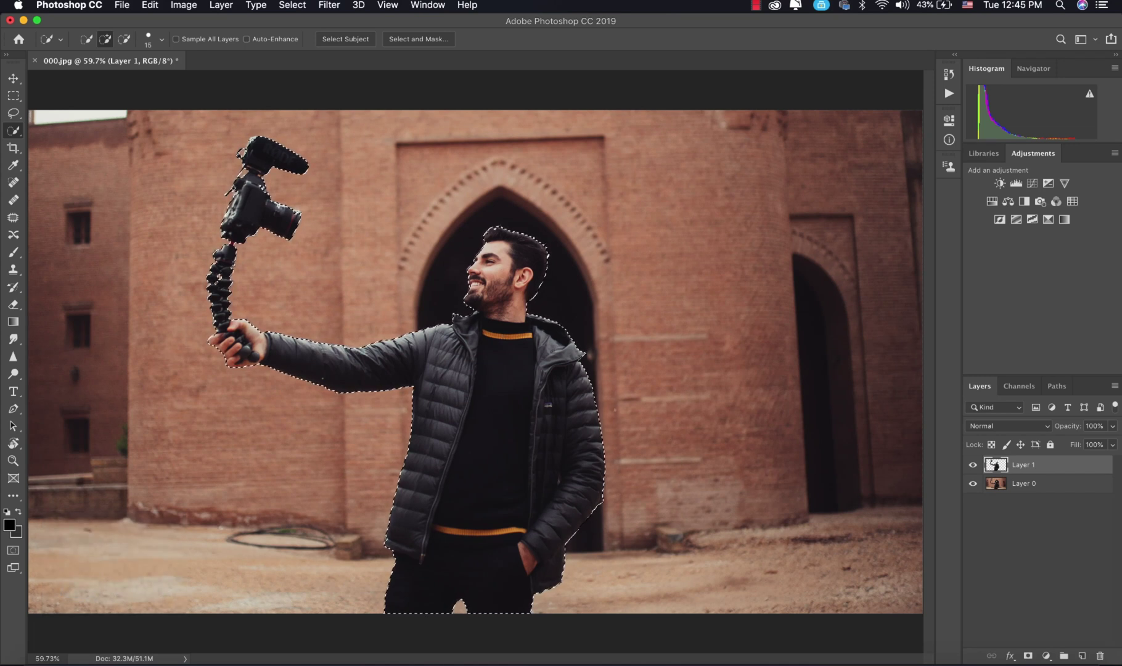
{"action": "left_click", "coordinate": [1038, 485]}
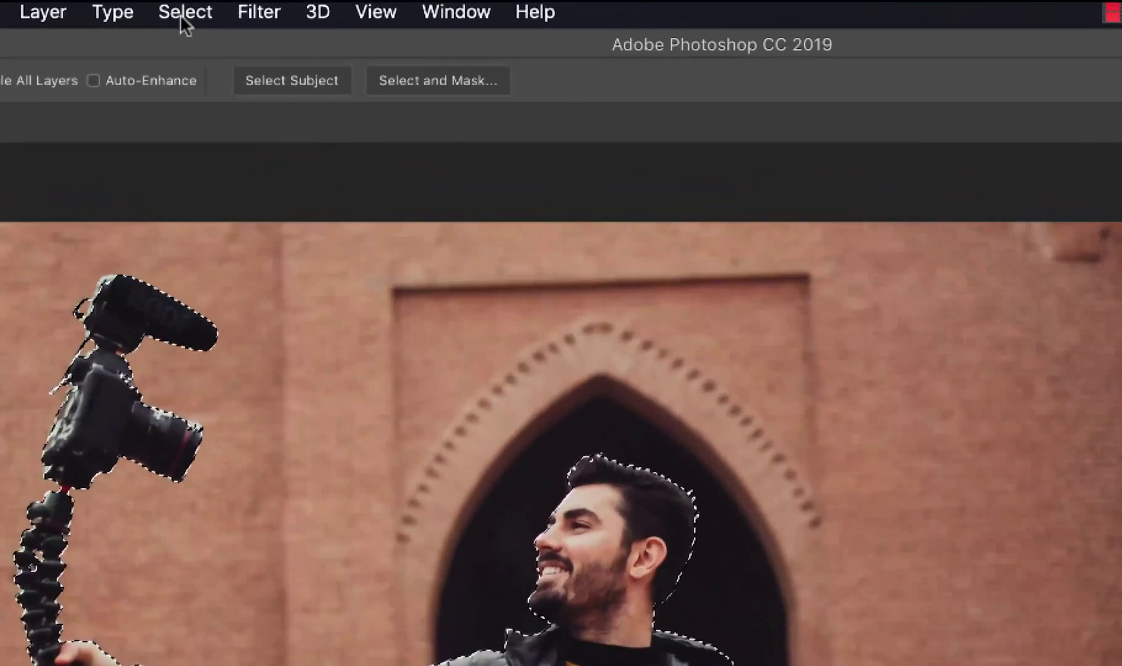
Expand the selection by 25 pixels.
{"action": "left_click", "coordinate": [290, 6]}
{"action": "mouse_move", "coordinate": [294, 400]}
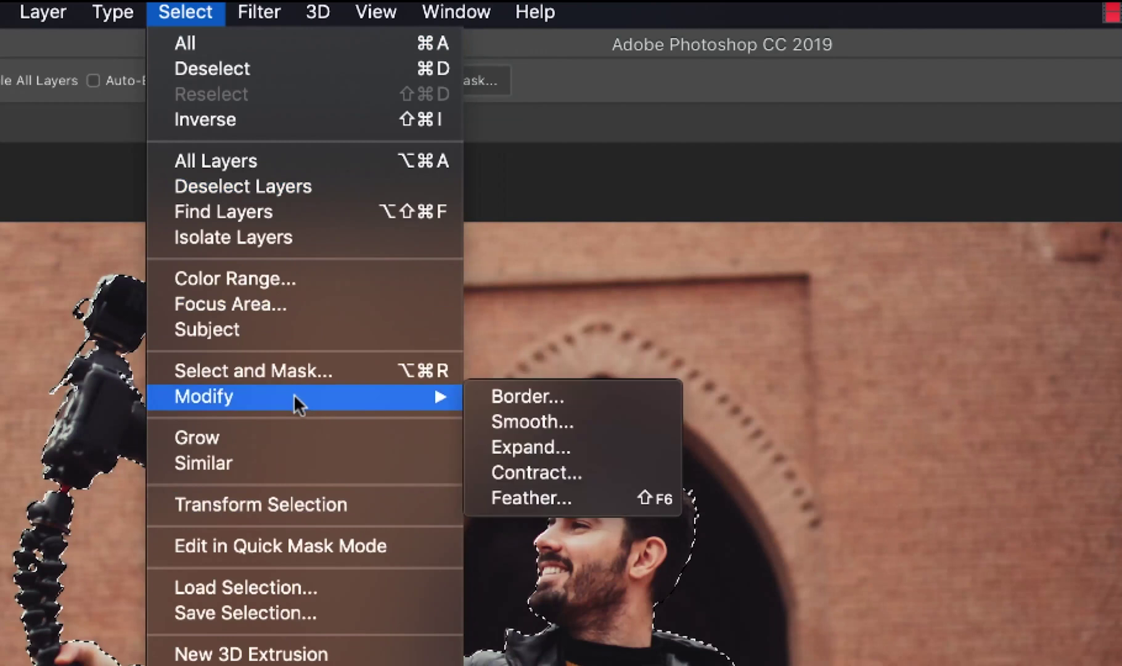
{"action": "left_click", "coordinate": [569, 450]}
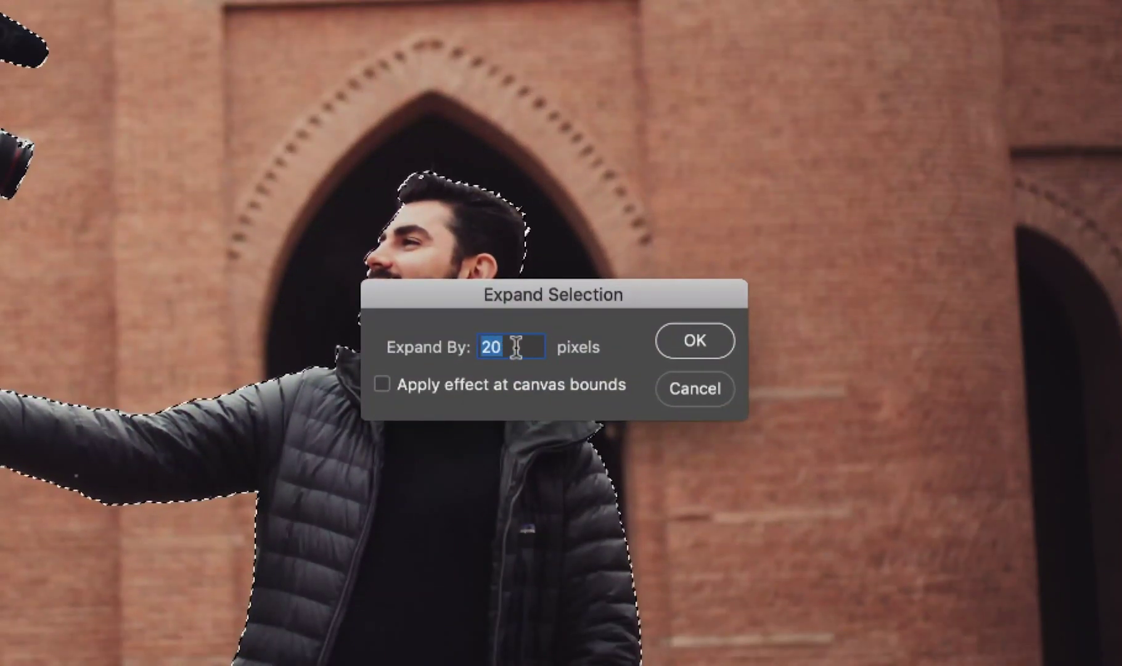
{"action": "type", "text": "25"}
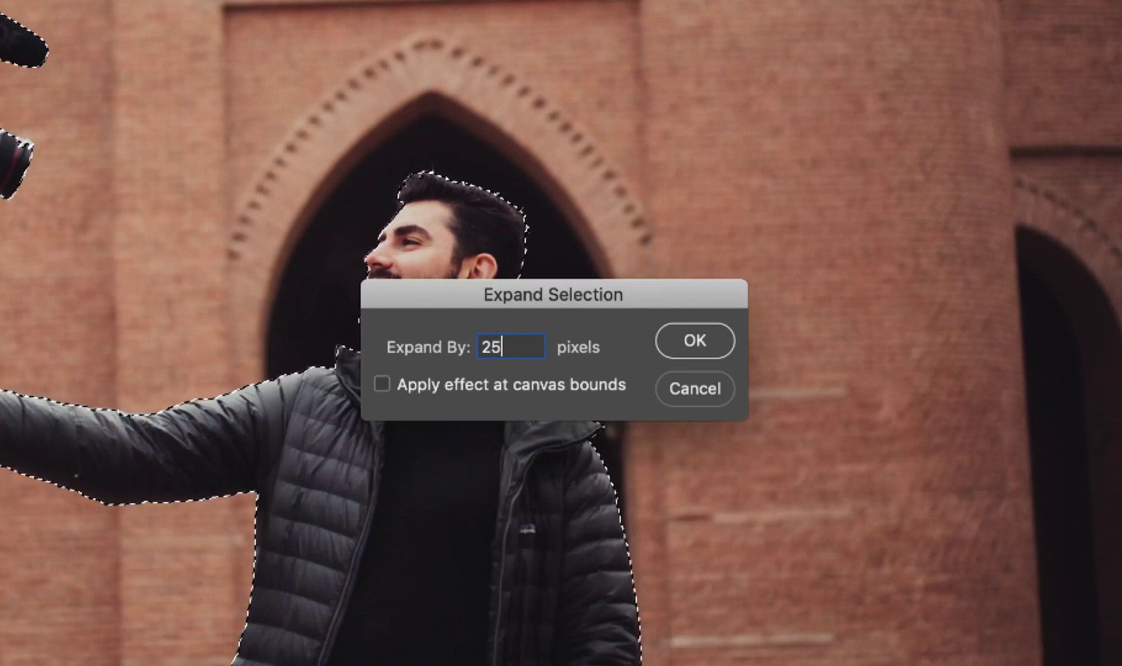
{"action": "key", "text": "Return"}
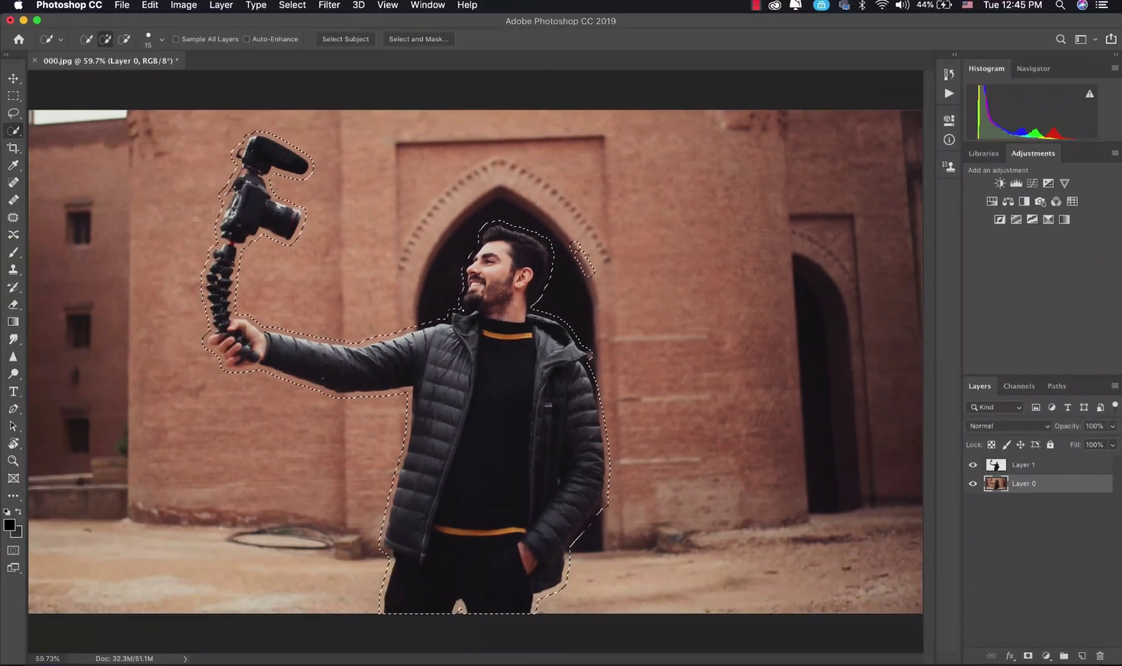
On Layer 0, remove the stray selection loop beside the head, then hide Layer 1.
{"action": "key", "text": "bracketright"}
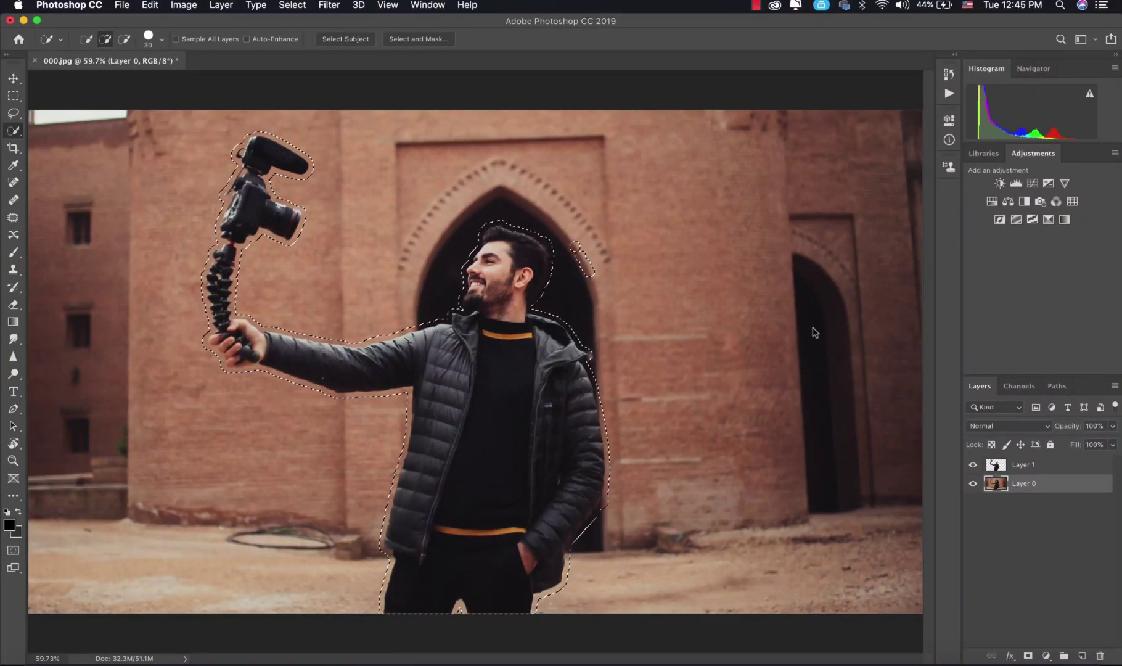
{"action": "left_click", "coordinate": [1014, 475]}
{"action": "left_click", "coordinate": [1014, 480]}
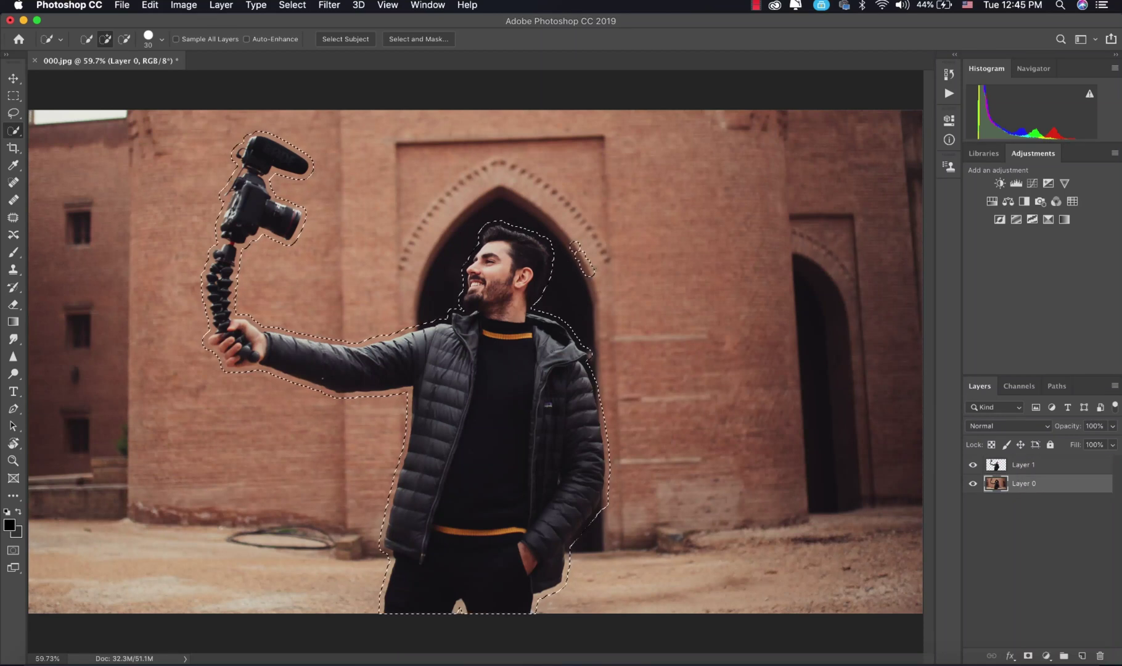
{"action": "left_click", "coordinate": [586, 259], "text": "alt"}
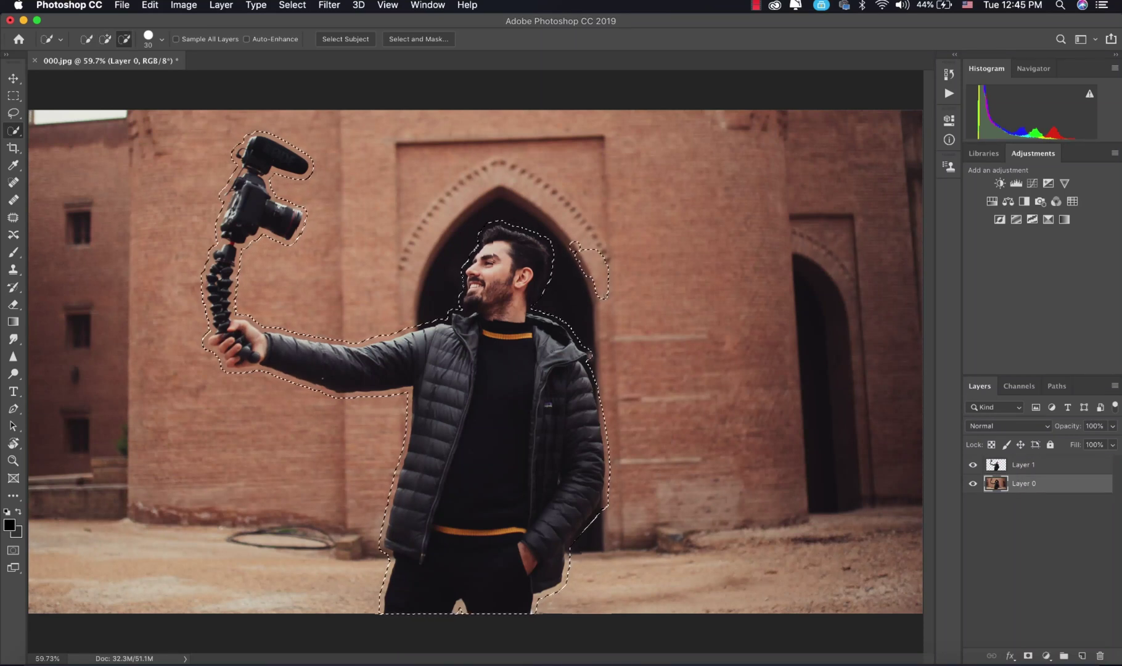
{"action": "left_click", "coordinate": [973, 466]}
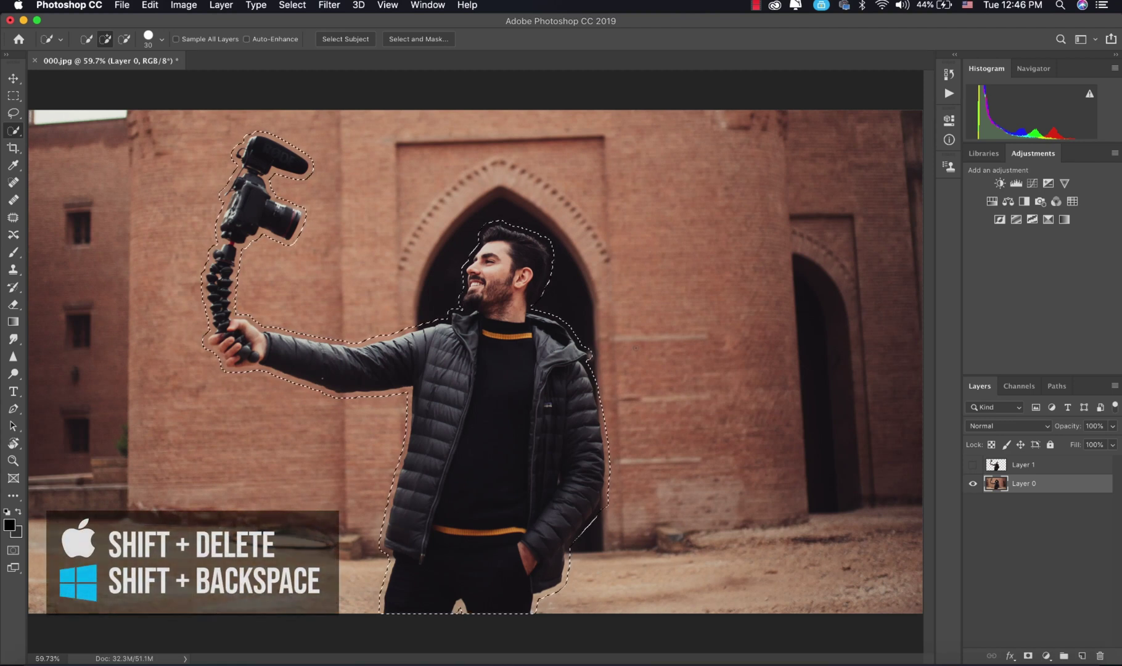
Fill the selection on Layer 0 with Content-Aware at 100% opacity.
{"action": "key", "text": "shift+BackSpace"}
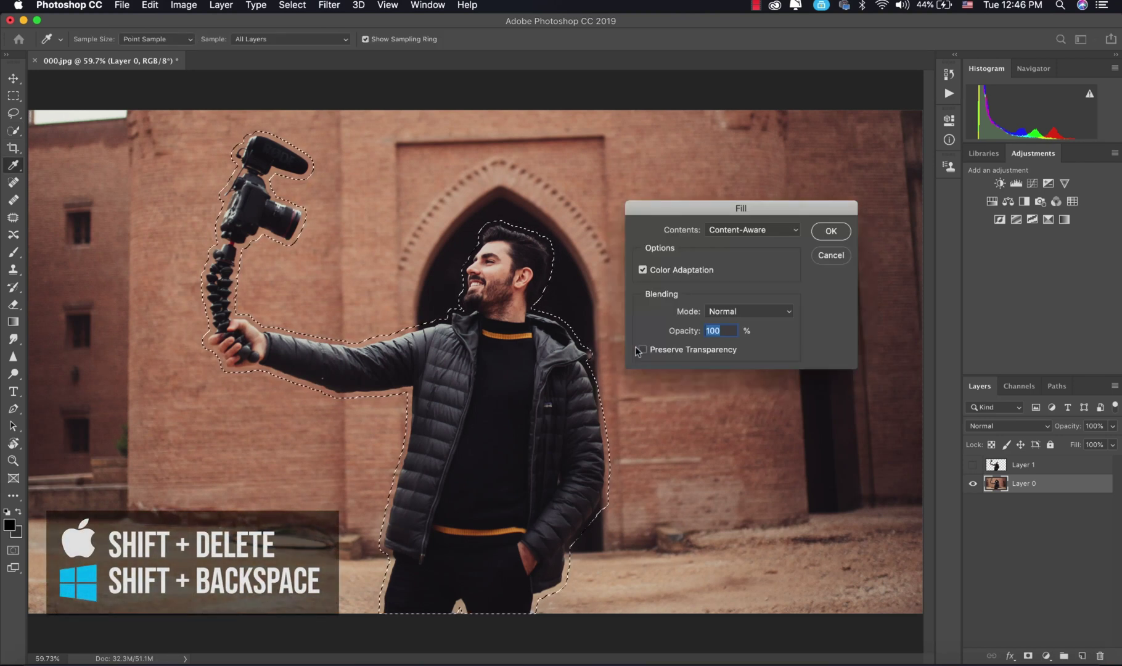
{"action": "left_click_drag", "start_coordinate": [744, 213], "coordinate": [715, 187]}
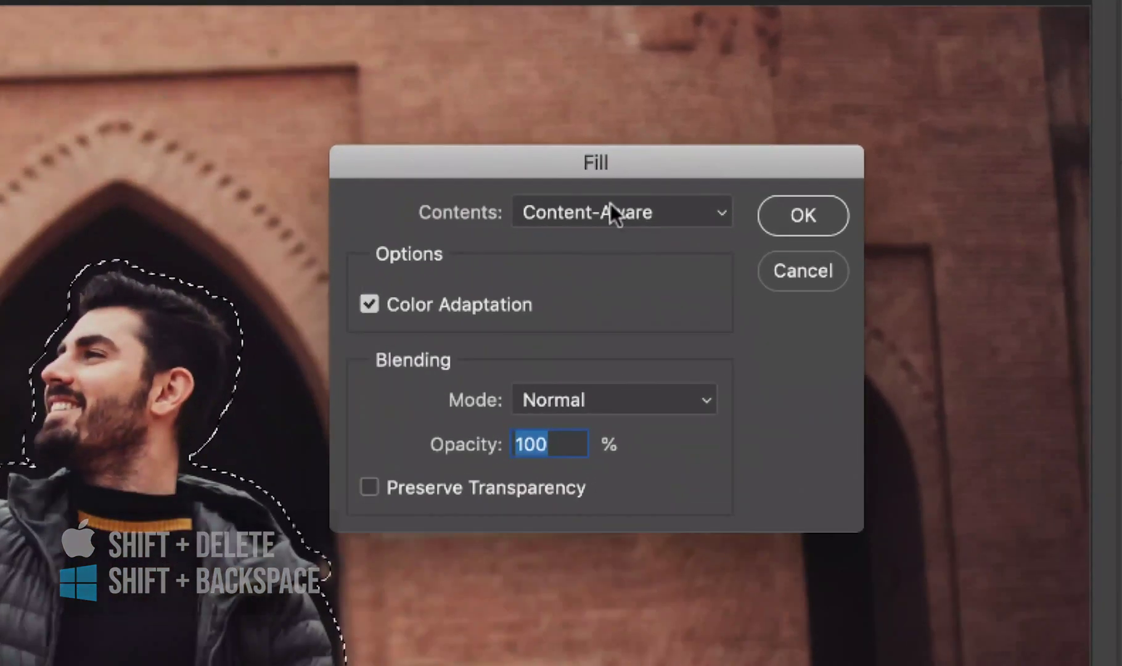
{"action": "left_click", "coordinate": [611, 208]}
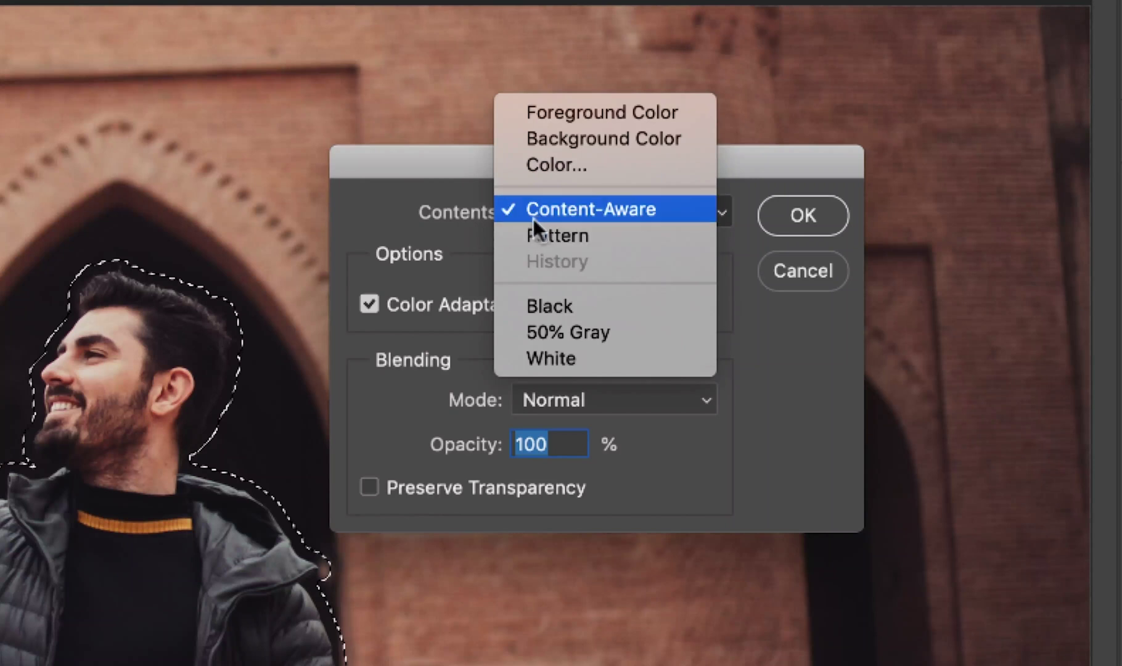
{"action": "left_click", "coordinate": [626, 209]}
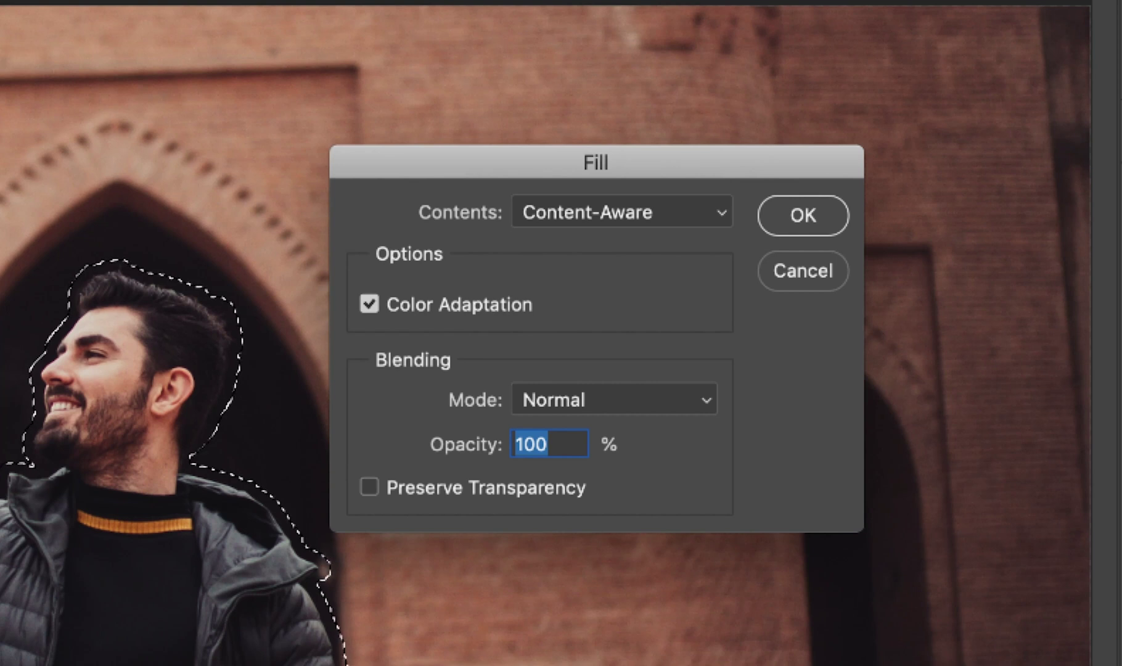
{"action": "left_click", "coordinate": [566, 443]}
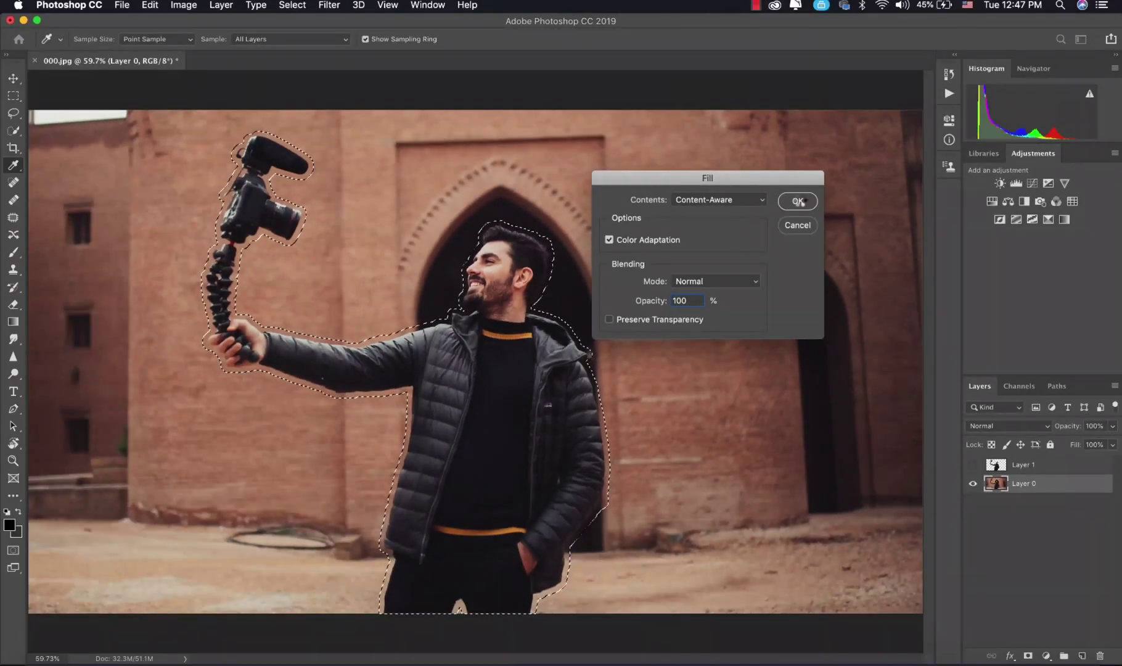
{"action": "left_click", "coordinate": [798, 201]}
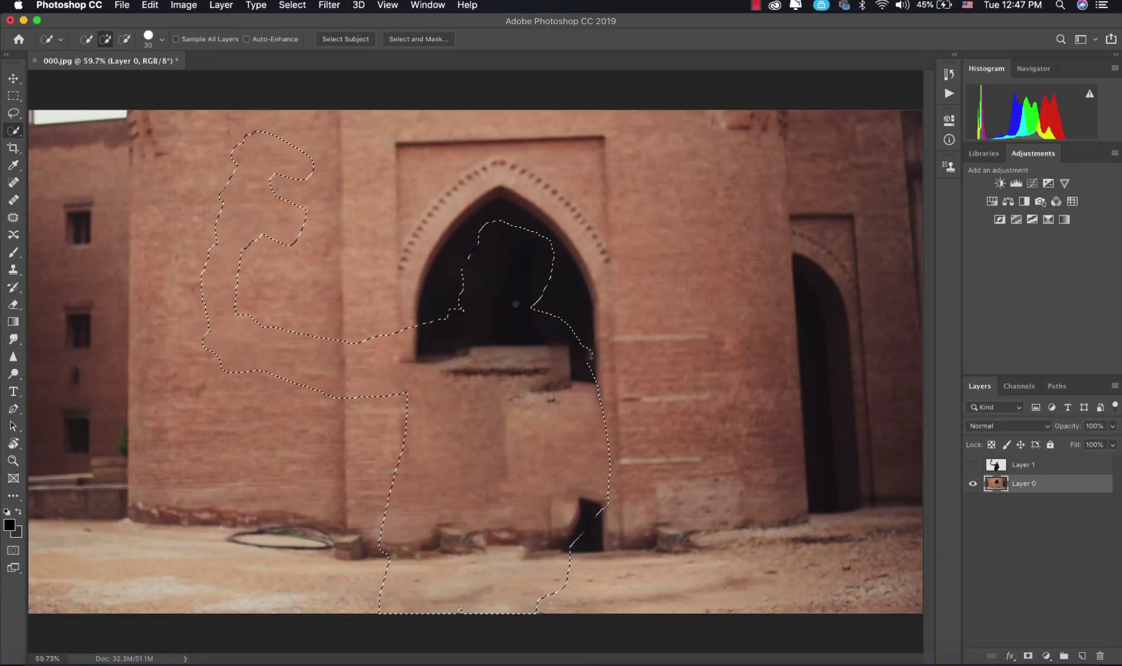
Toggle Layer 1 to compare the filled wall, then drop the selection.
{"action": "left_click", "coordinate": [973, 464]}
{"action": "left_click", "coordinate": [973, 465]}
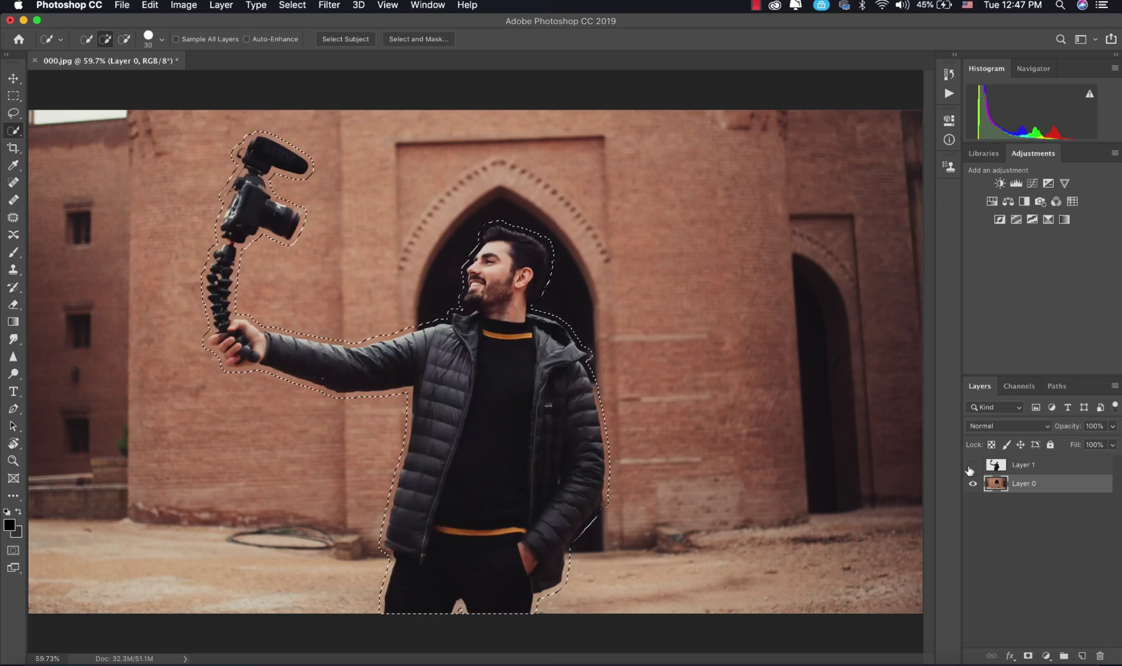
{"action": "left_click", "coordinate": [972, 465]}
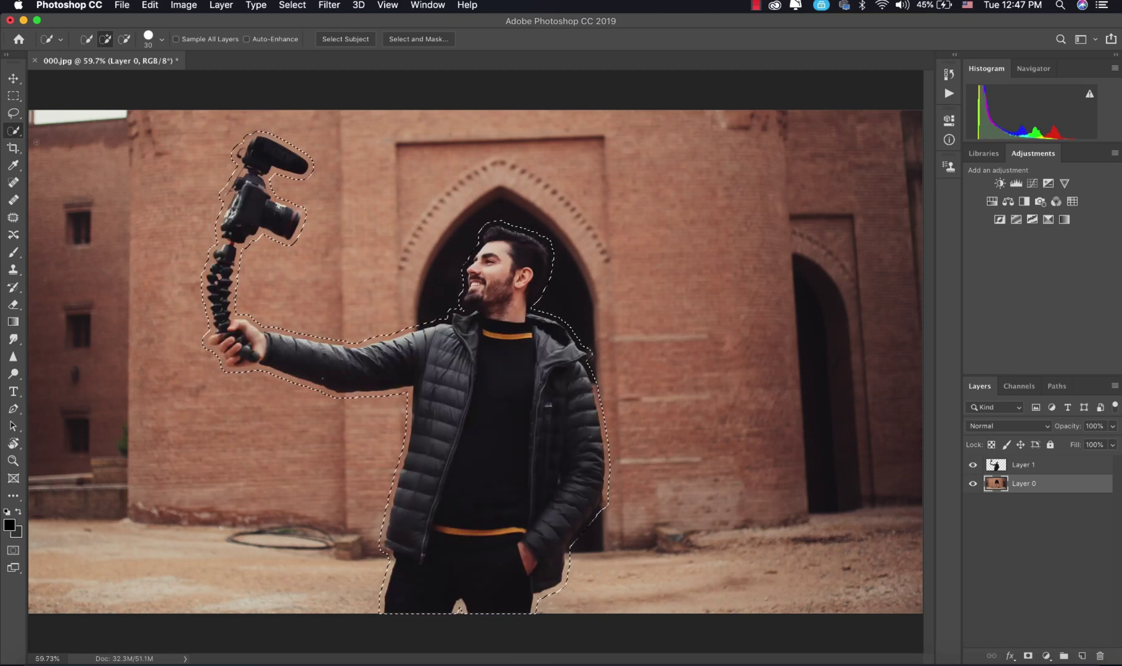
{"action": "key", "text": "m"}
{"action": "left_click", "coordinate": [386, 241]}
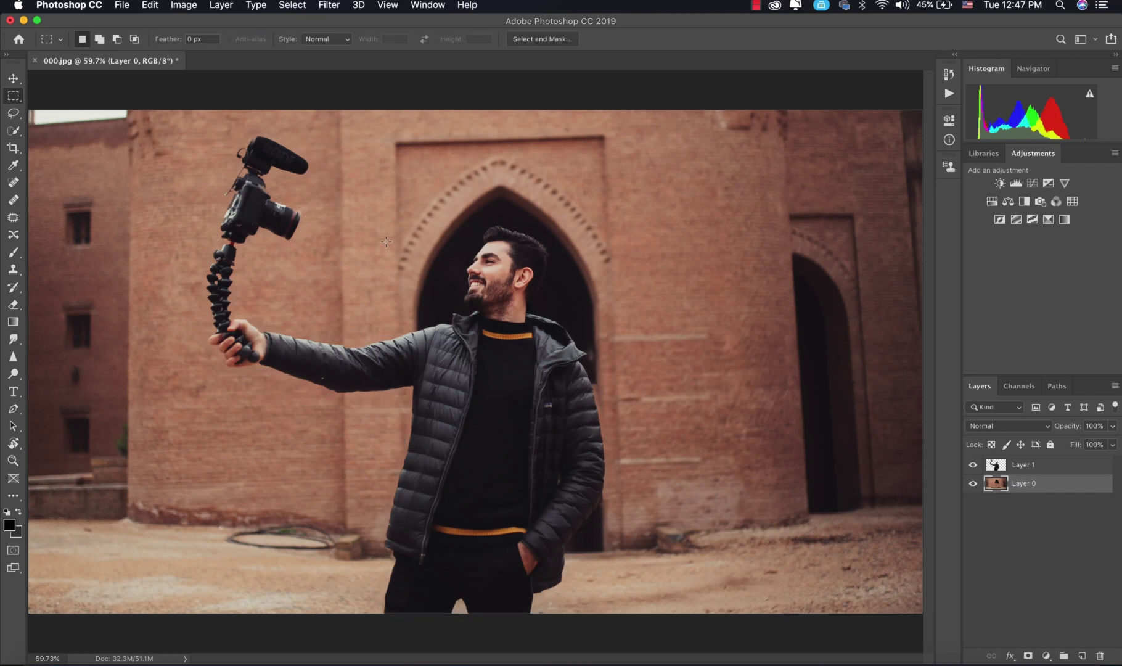
With Layer 1 hidden, marquee the patch under the arch and clone dark arch texture over it.
{"action": "left_click", "coordinate": [974, 466]}
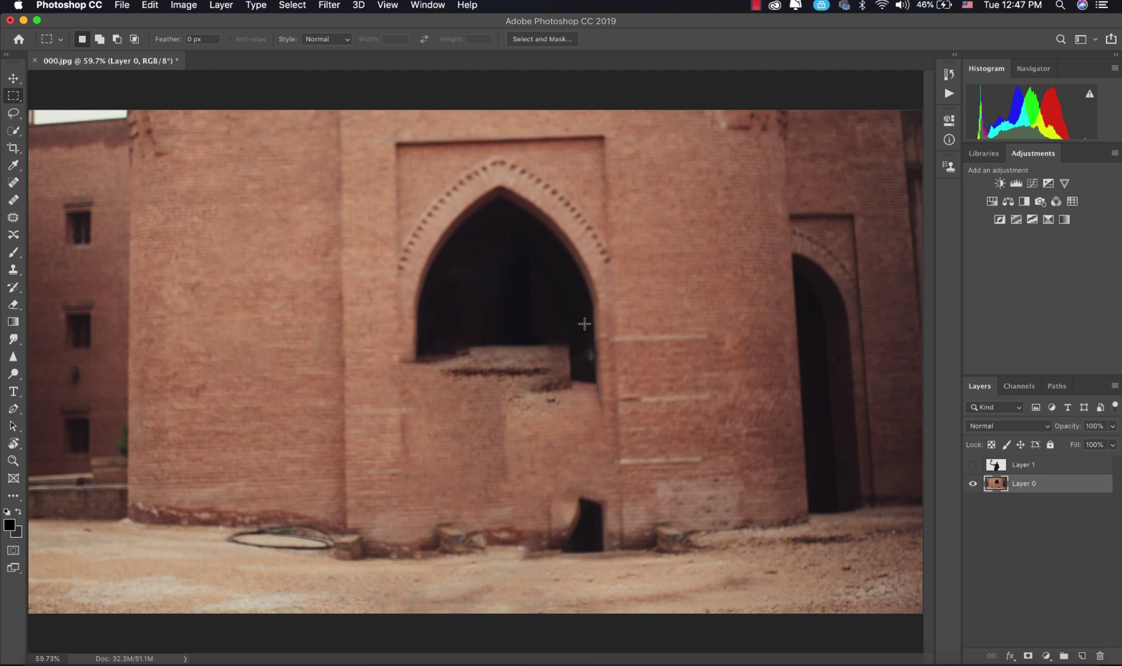
{"action": "mouse_move", "coordinate": [593, 325]}
{"action": "left_mouse_down"}
{"action": "mouse_move", "coordinate": [490, 391]}
{"action": "mouse_move", "coordinate": [410, 512]}
{"action": "mouse_move", "coordinate": [416, 553]}
{"action": "left_mouse_up"}
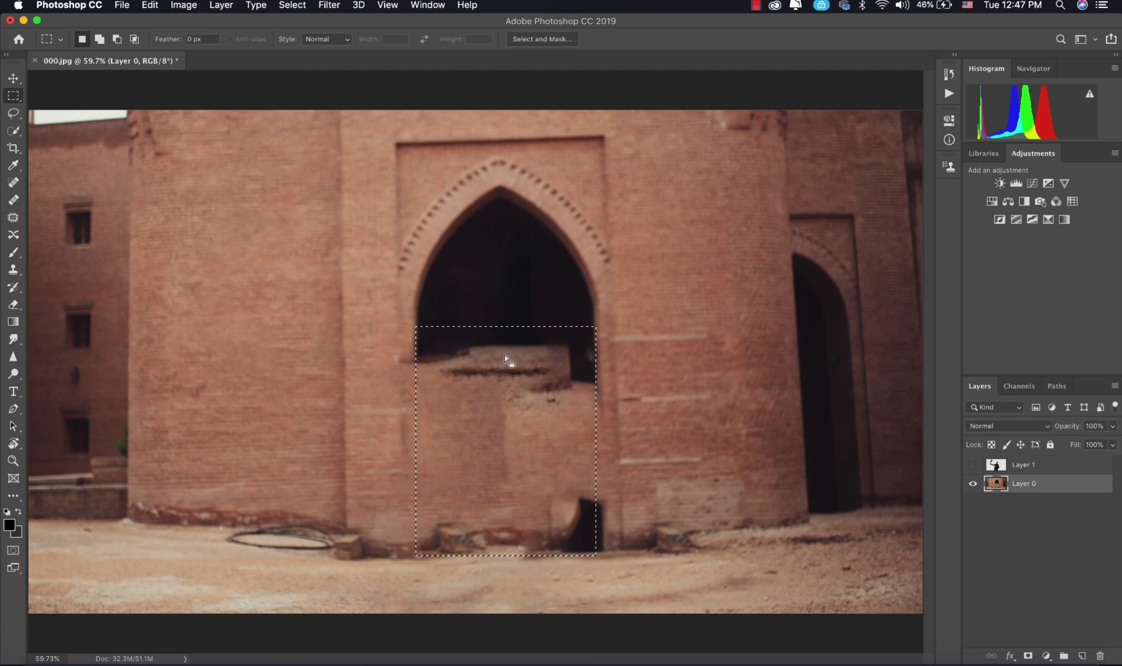
{"action": "key", "text": "s"}
{"action": "left_click", "coordinate": [496, 268], "text": "alt"}
{"action": "mouse_move", "coordinate": [565, 372]}
{"action": "left_mouse_down"}
{"action": "mouse_move", "coordinate": [542, 363]}
{"action": "mouse_move", "coordinate": [554, 354]}
{"action": "mouse_move", "coordinate": [541, 394]}
{"action": "mouse_move", "coordinate": [555, 407]}
{"action": "mouse_move", "coordinate": [560, 386]}
{"action": "mouse_move", "coordinate": [563, 403]}
{"action": "mouse_move", "coordinate": [541, 390]}
{"action": "left_mouse_up"}
Deselect the patched area and show Layer 1 again.
{"action": "left_click", "coordinate": [11, 99]}
{"action": "left_click", "coordinate": [330, 206]}
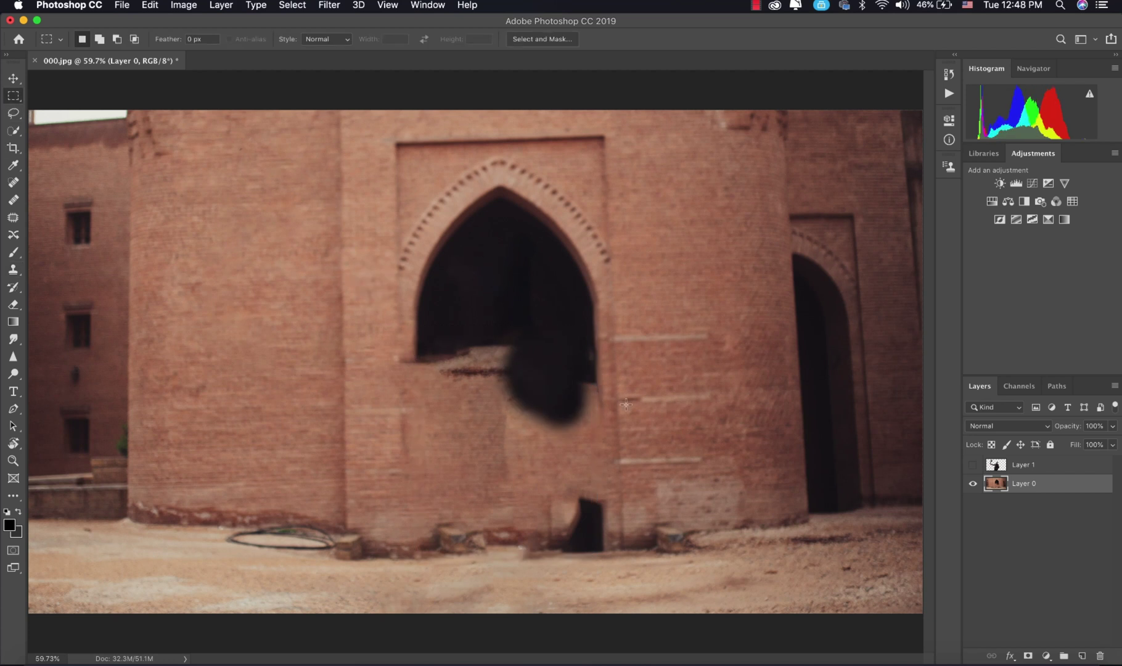
{"action": "left_click", "coordinate": [972, 469]}
{"action": "left_click", "coordinate": [971, 470]}
{"action": "left_click", "coordinate": [971, 469]}
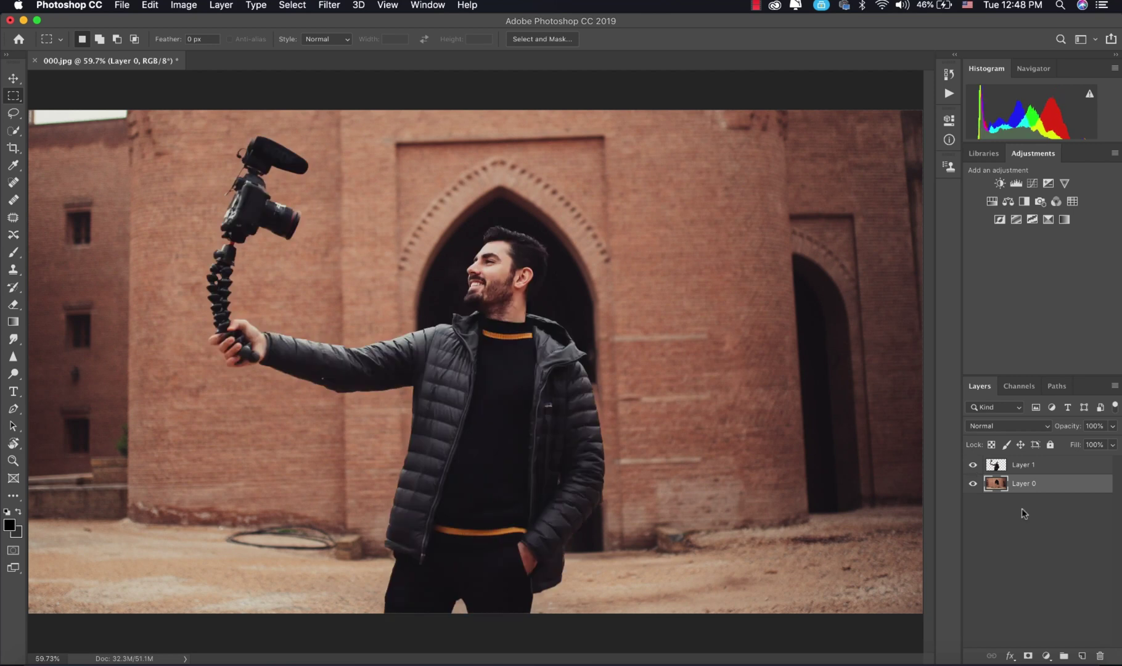
Convert Layer 0, then Layer 1, to smart objects from the layer context menu.
{"action": "right_click", "coordinate": [1053, 482]}
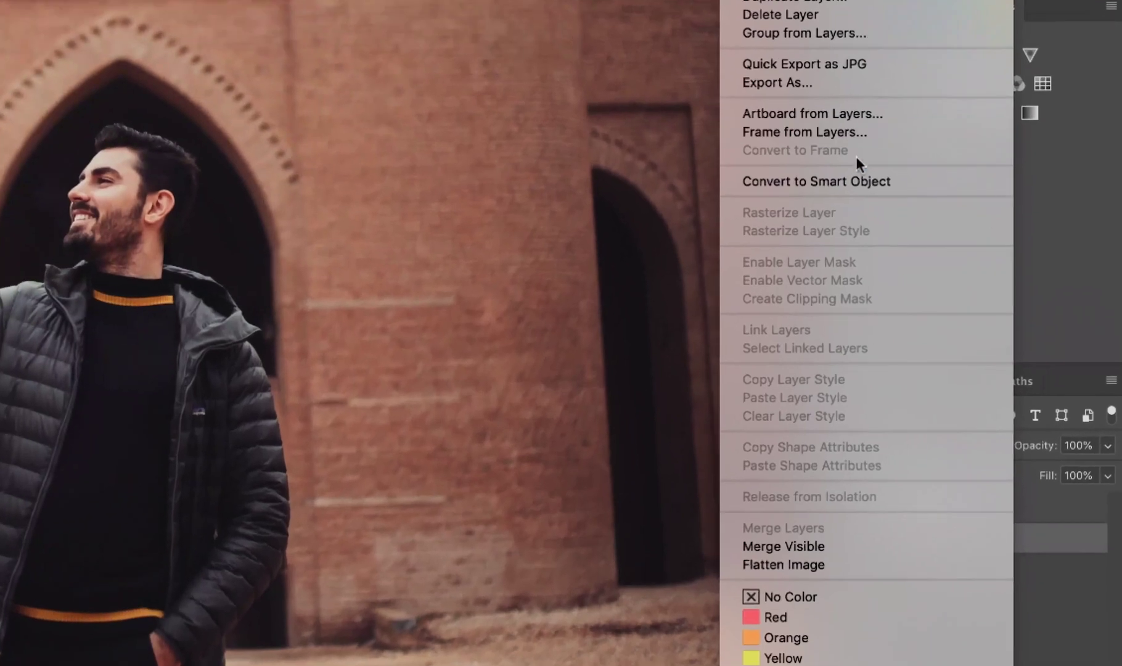
{"action": "left_click", "coordinate": [854, 181]}
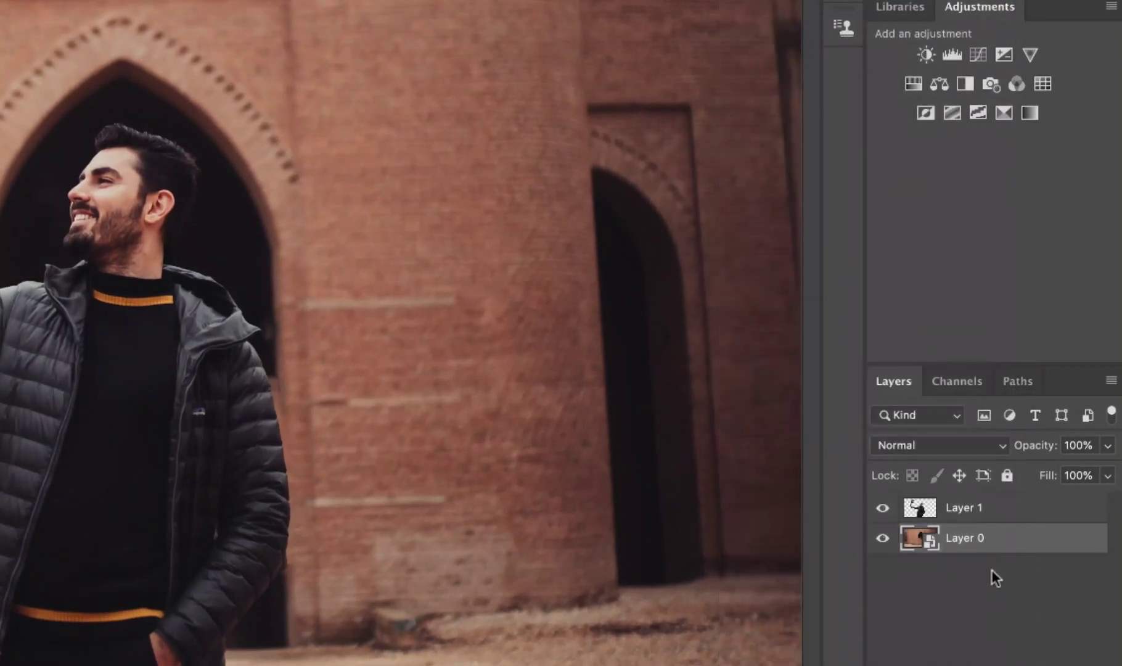
{"action": "left_click", "coordinate": [979, 516]}
{"action": "right_click", "coordinate": [1023, 517]}
{"action": "left_click", "coordinate": [850, 181]}
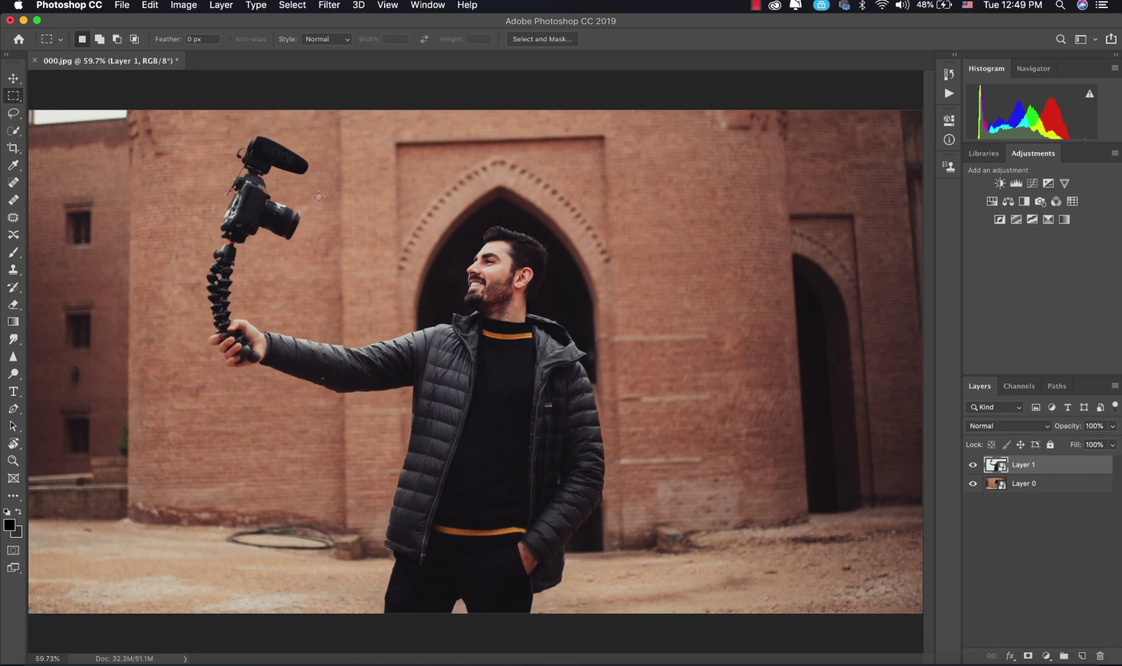
Create a Film & Video HDTV 1080p document (1920×1080, 72 ppi), then return to 000.jpg.
{"action": "left_click", "coordinate": [120, 9]}
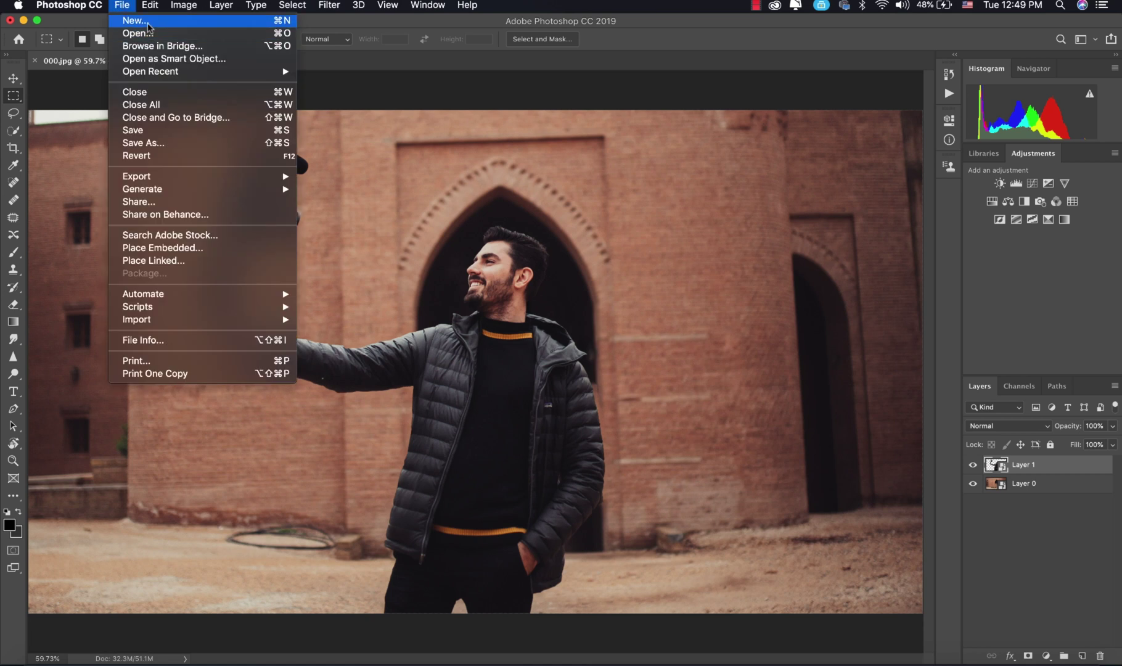
{"action": "left_click", "coordinate": [143, 20]}
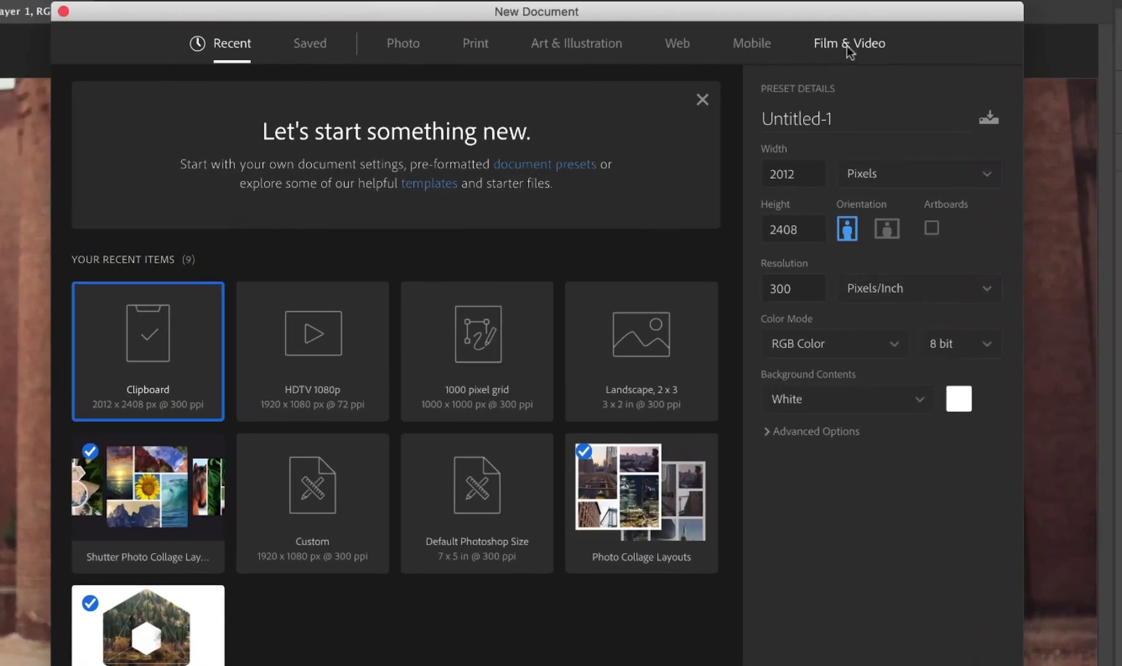
{"action": "left_click", "coordinate": [805, 61]}
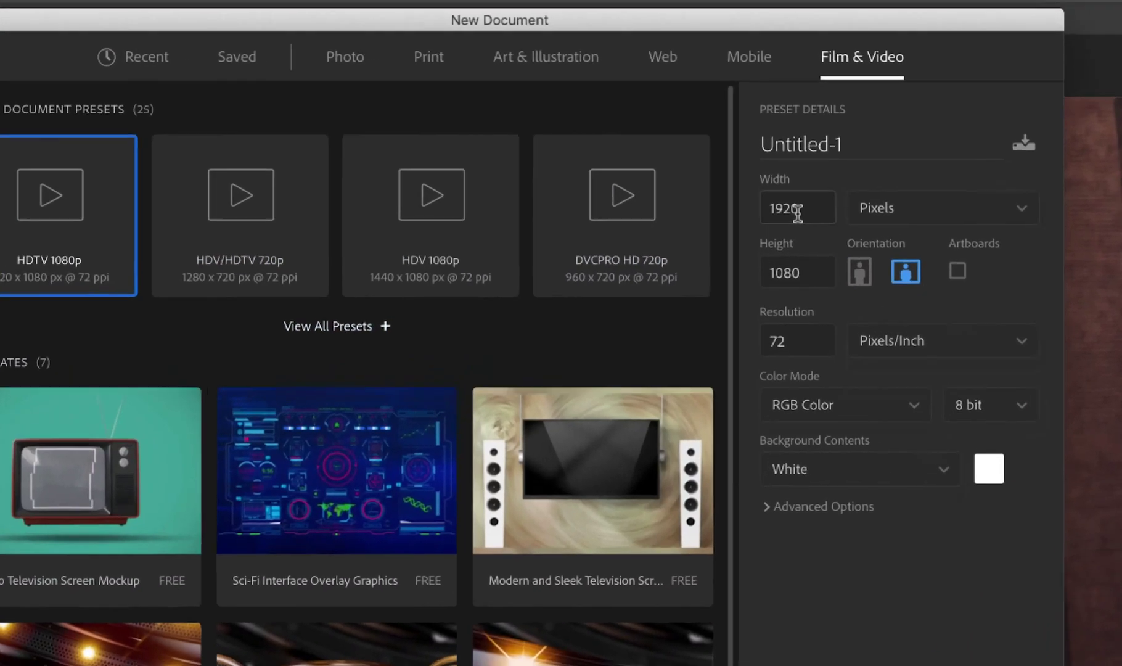
{"action": "left_click", "coordinate": [789, 178]}
{"action": "left_click_drag", "start_coordinate": [798, 230], "coordinate": [753, 238]}
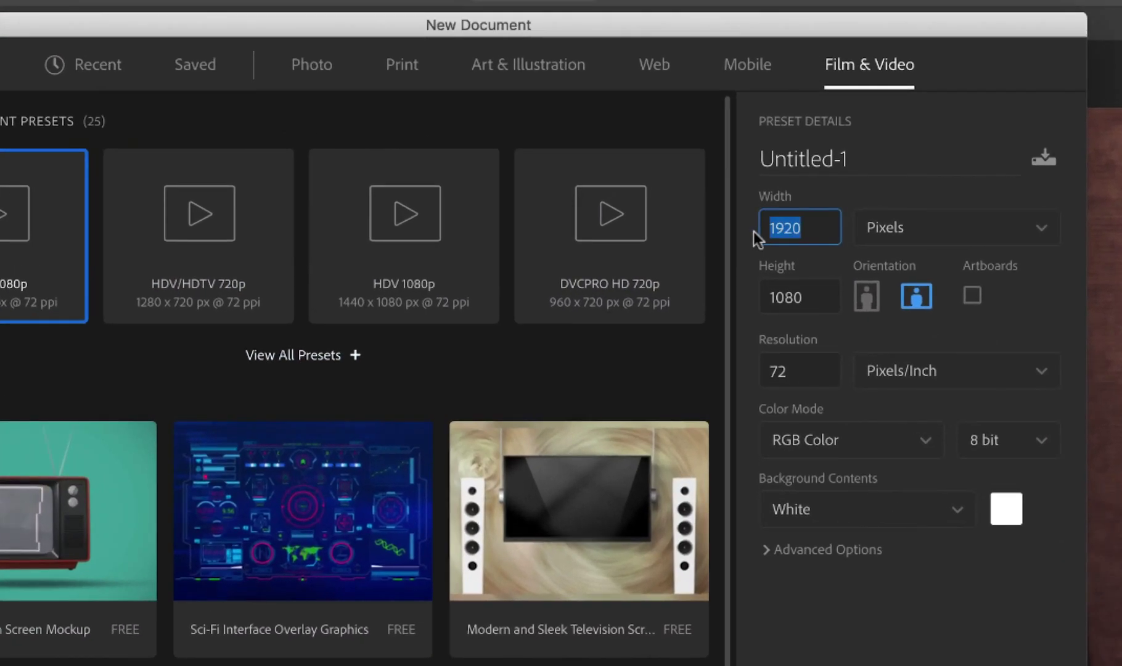
{"action": "left_click", "coordinate": [819, 294]}
{"action": "left_click", "coordinate": [781, 371]}
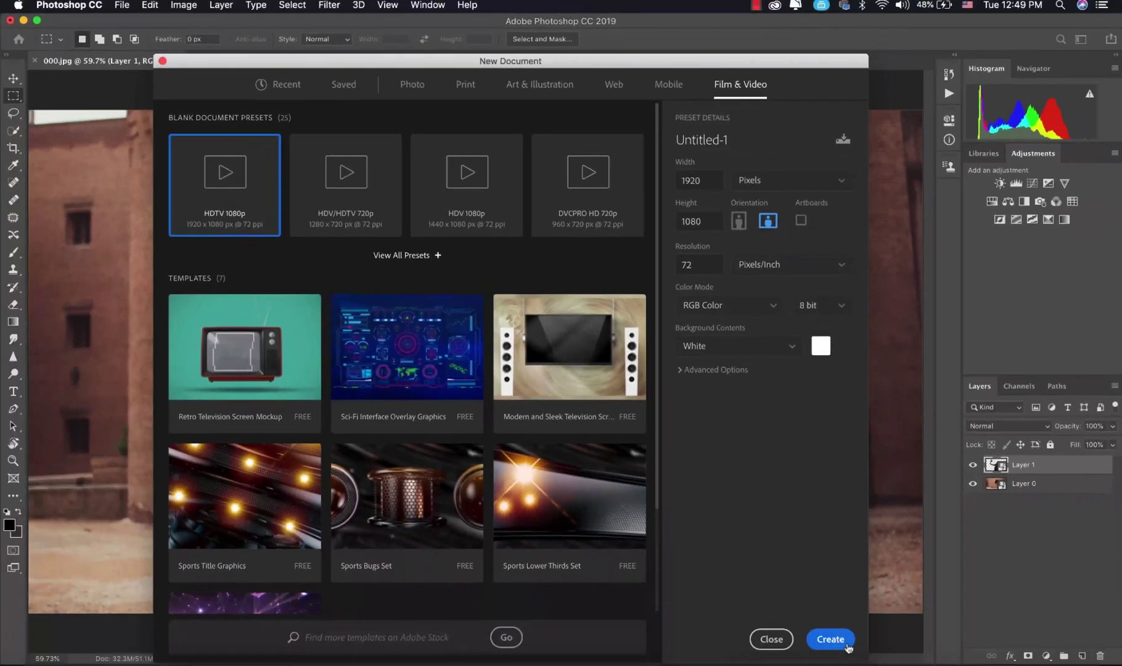
{"action": "left_click", "coordinate": [830, 639]}
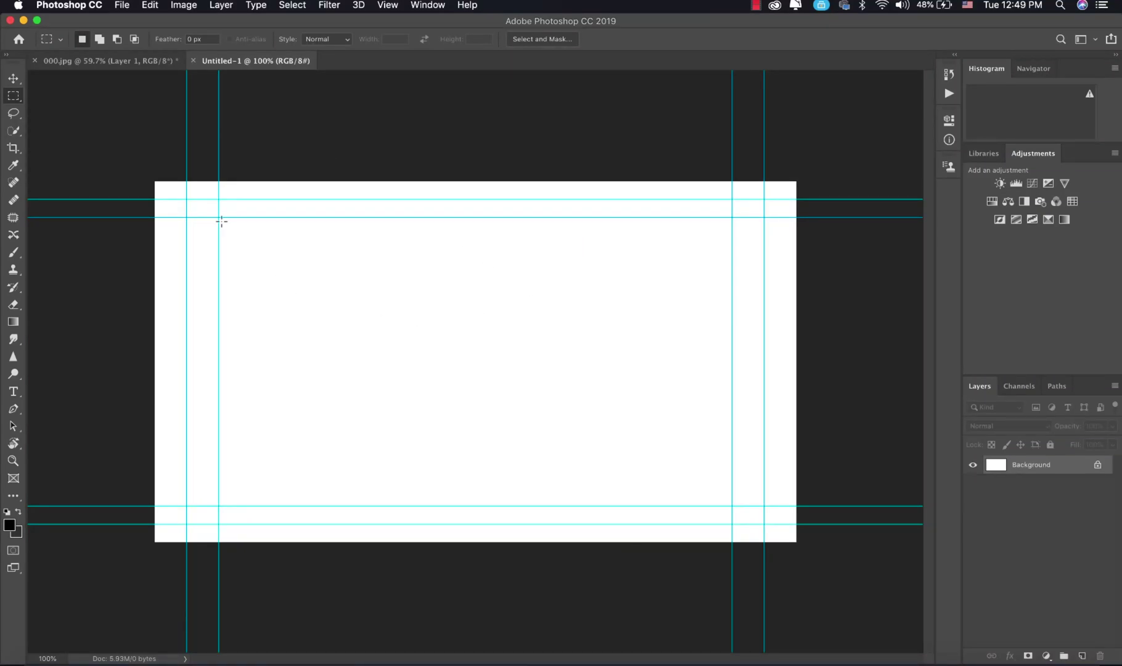
{"action": "left_click", "coordinate": [129, 60]}
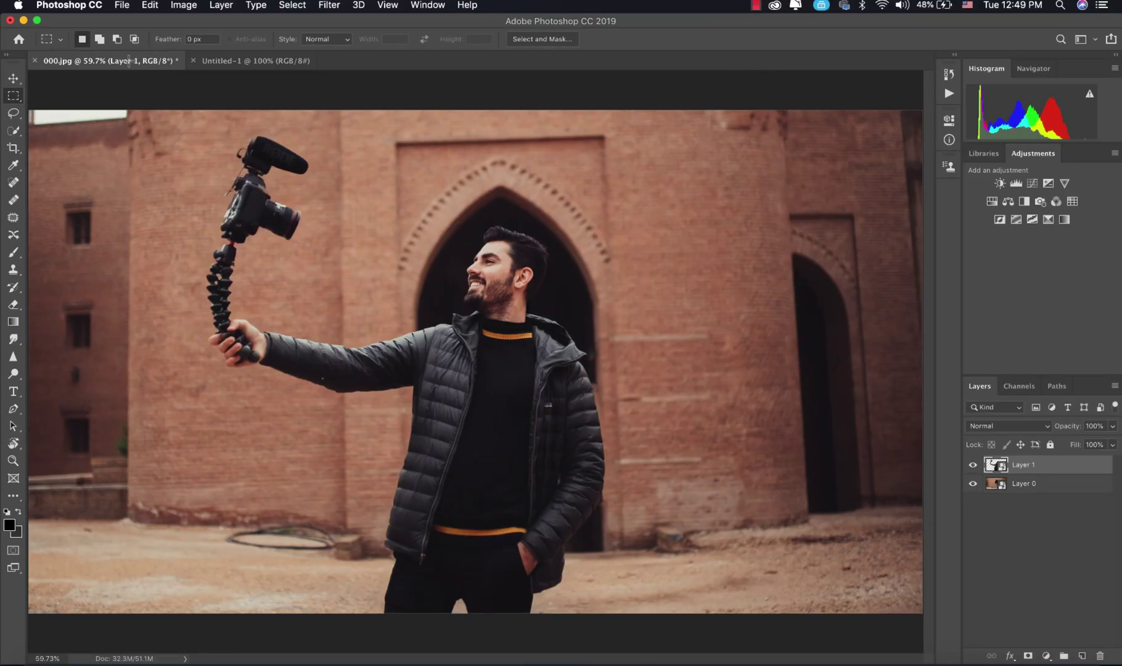
Drag the selected Layer 0 and Layer 1 into the Untitled-1 document.
{"action": "left_click", "coordinate": [1023, 483], "text": "shift"}
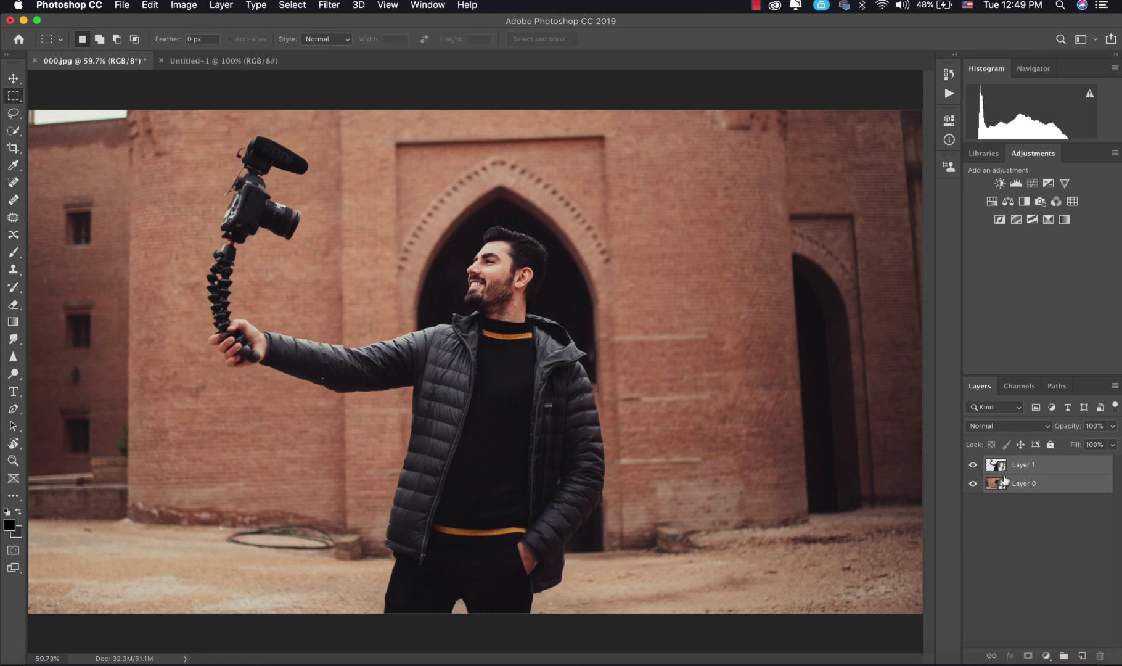
{"action": "key", "text": "v"}
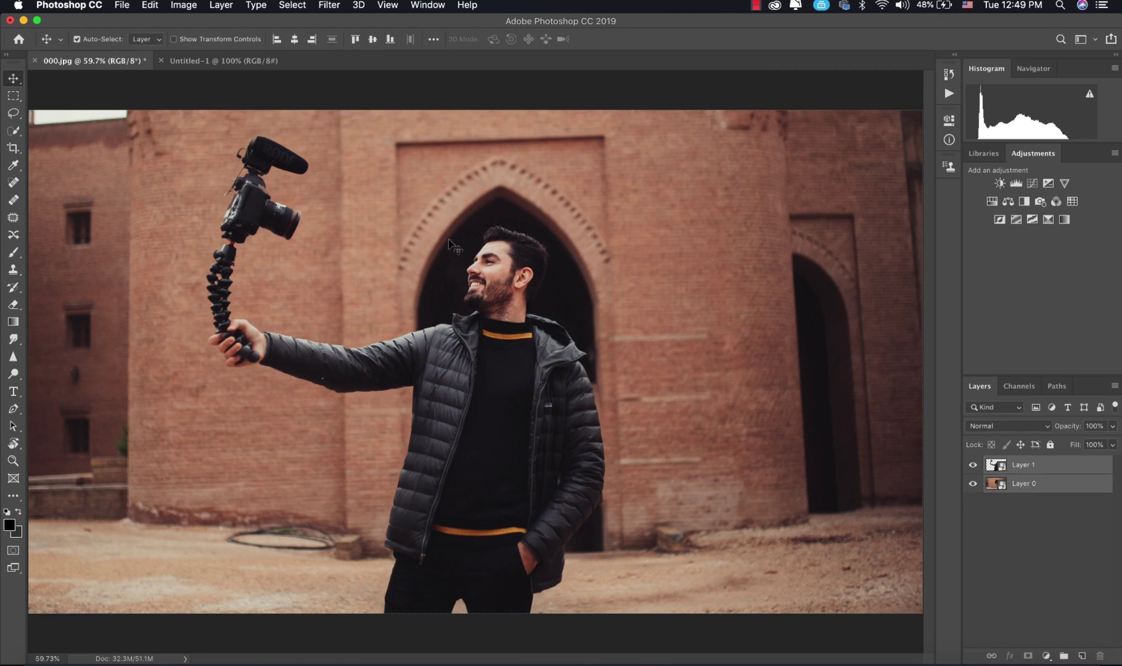
{"action": "left_click_drag", "start_coordinate": [453, 246], "coordinate": [291, 19]}
{"action": "left_click_drag", "start_coordinate": [242, 59], "coordinate": [524, 338]}
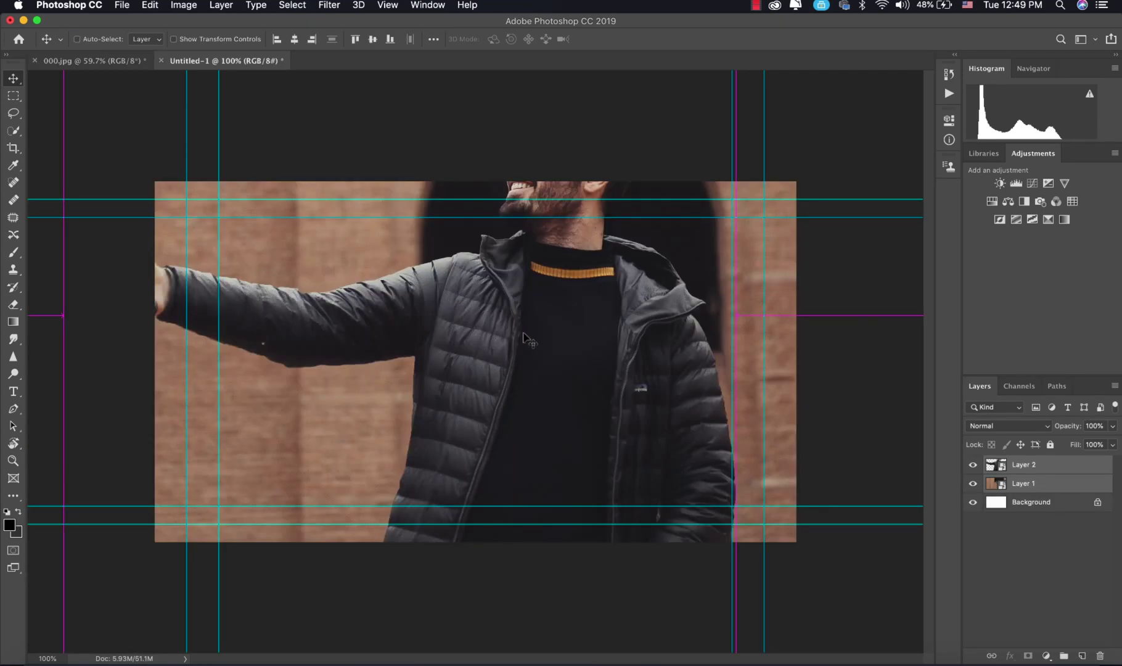
Scale the copied layers to about 46% so they fill the 1920×1080 frame.
{"action": "key", "text": "super+t"}
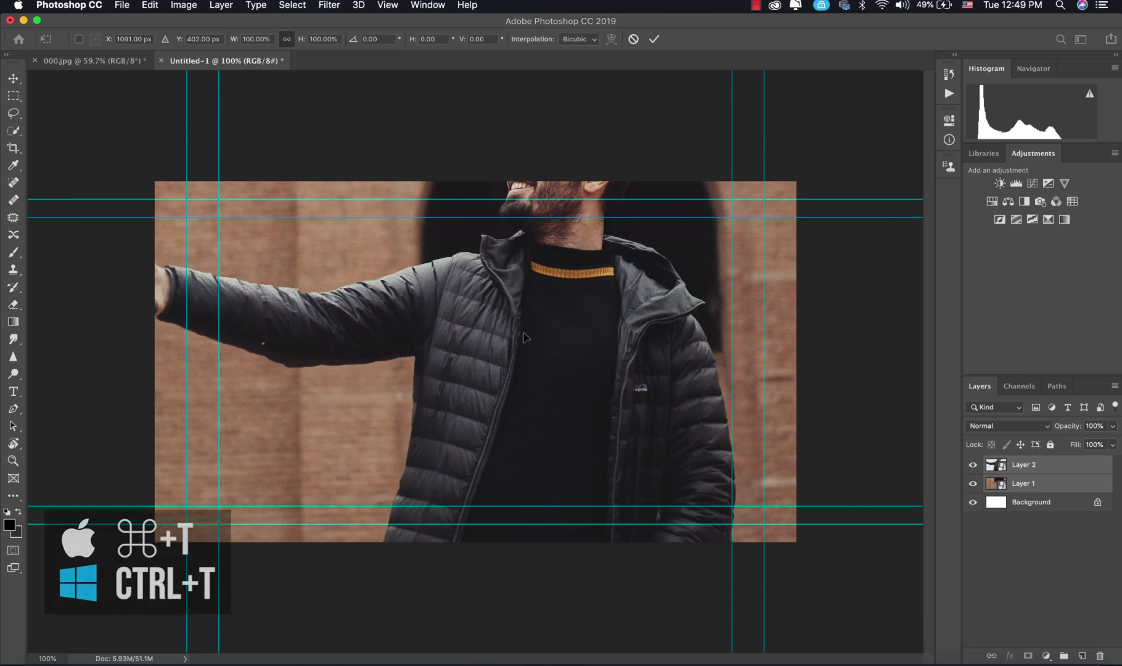
{"action": "key", "text": "super+0"}
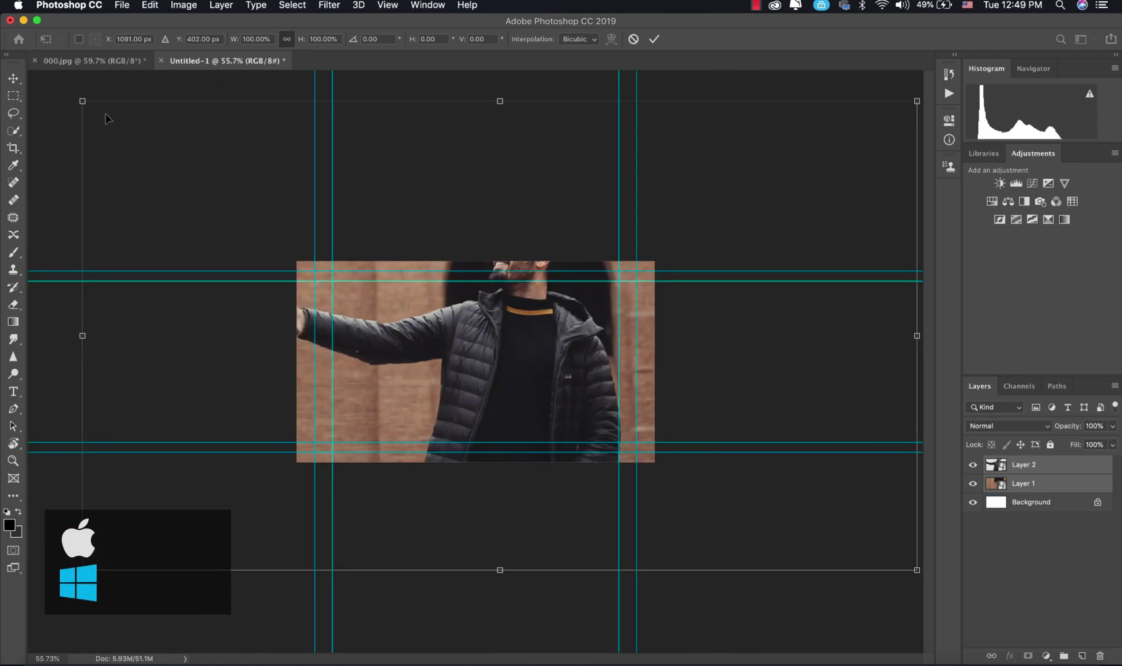
{"action": "left_click_drag", "start_coordinate": [83, 102], "coordinate": [363, 250]}
{"action": "left_click_drag", "start_coordinate": [555, 336], "coordinate": [432, 315]}
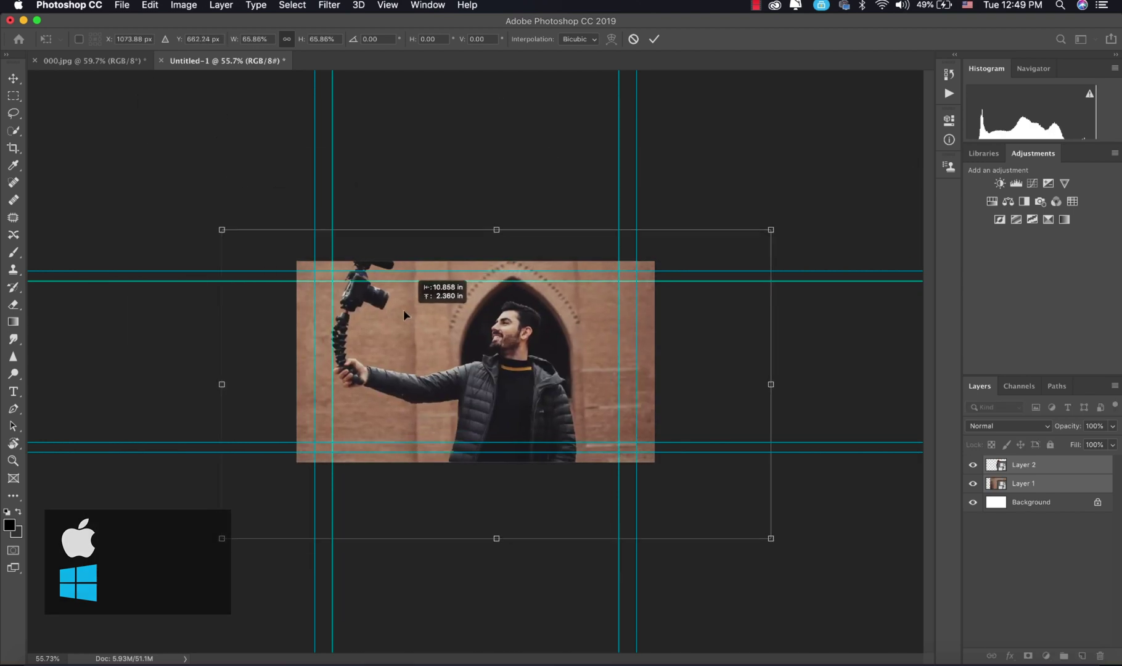
{"action": "left_click_drag", "start_coordinate": [773, 542], "coordinate": [681, 474]}
{"action": "left_click_drag", "start_coordinate": [548, 384], "coordinate": [623, 401]}
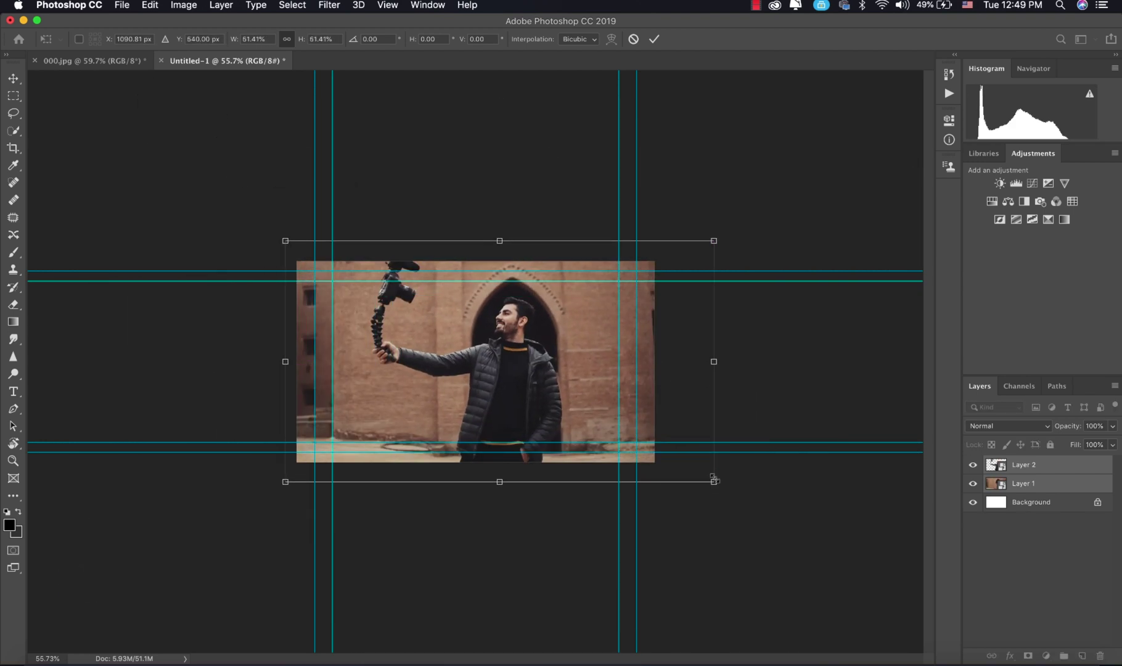
{"action": "left_click_drag", "start_coordinate": [718, 476], "coordinate": [670, 456]}
{"action": "left_click_drag", "start_coordinate": [567, 373], "coordinate": [565, 387]}
{"action": "left_click_drag", "start_coordinate": [664, 469], "coordinate": [668, 469]}
{"action": "left_click_drag", "start_coordinate": [601, 376], "coordinate": [601, 385]}
{"action": "key", "text": "Return"}
{"action": "key", "text": "super+0"}
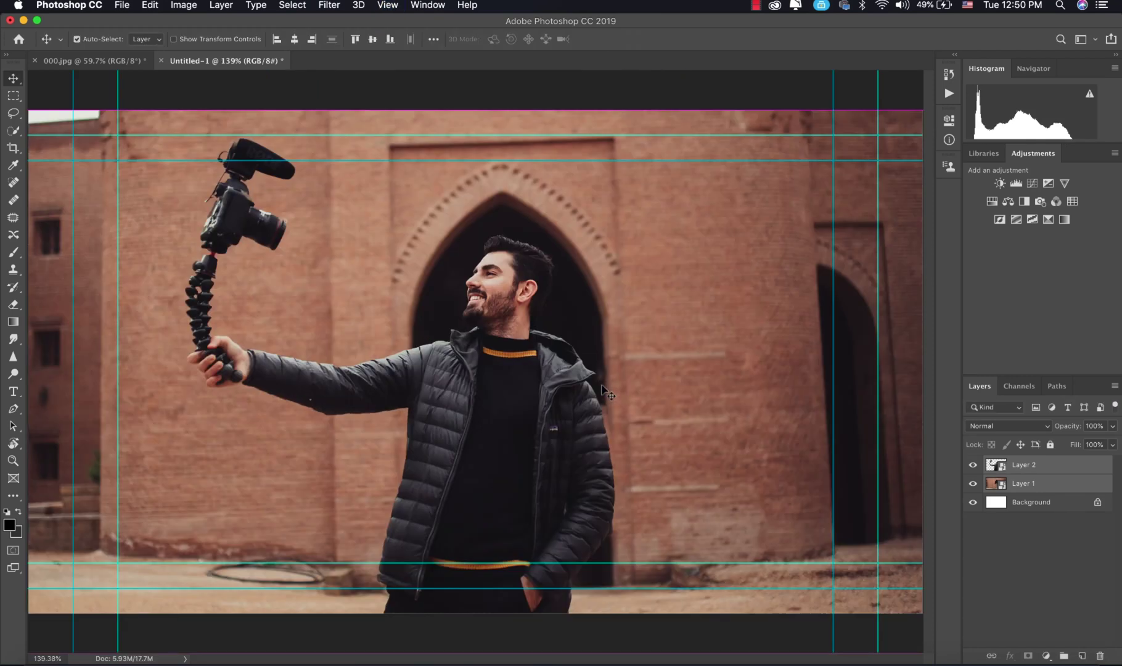
{"action": "left_click", "coordinate": [698, 283]}
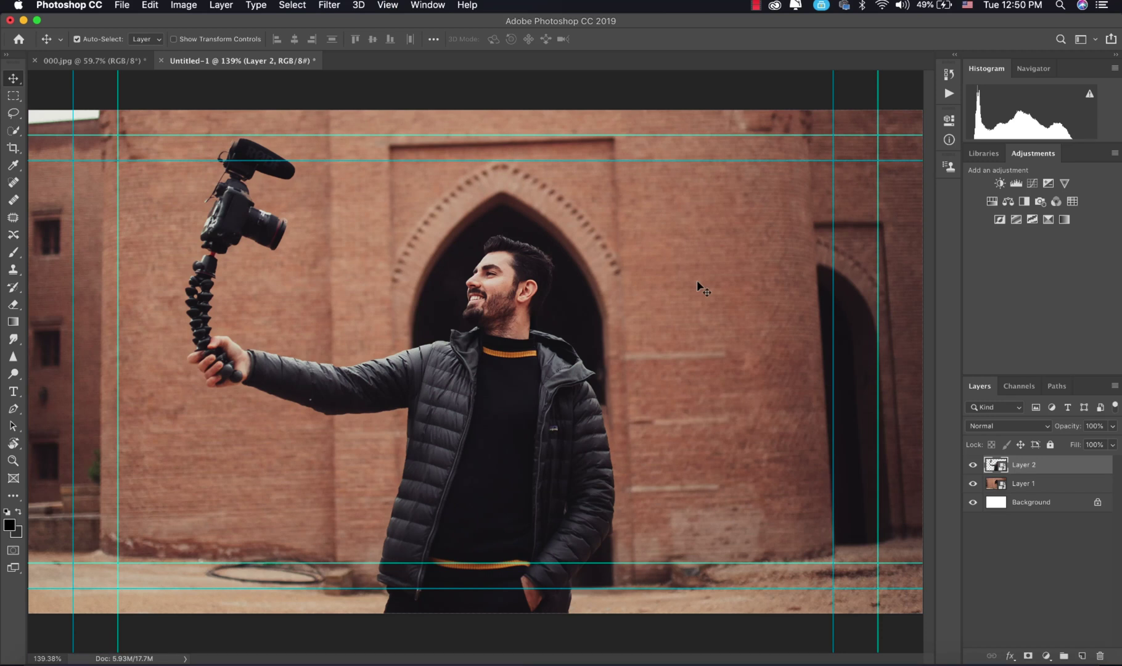
Create a video timeline via Window > Timeline and hide the canvas guides.
{"action": "left_click", "coordinate": [427, 6]}
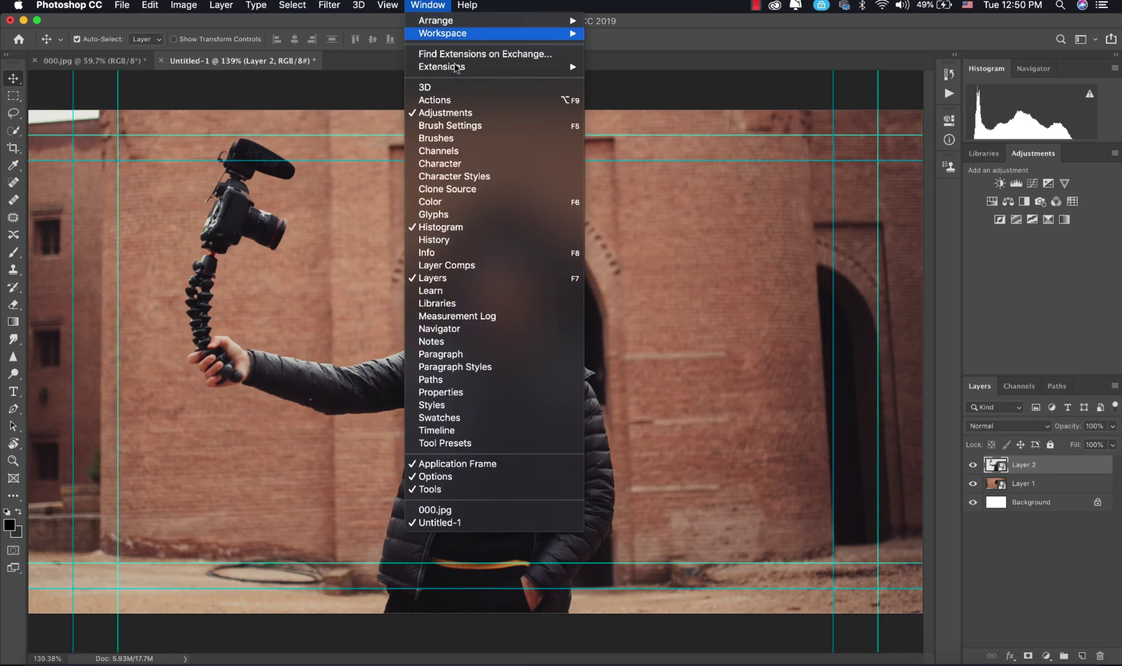
{"action": "left_click", "coordinate": [504, 431]}
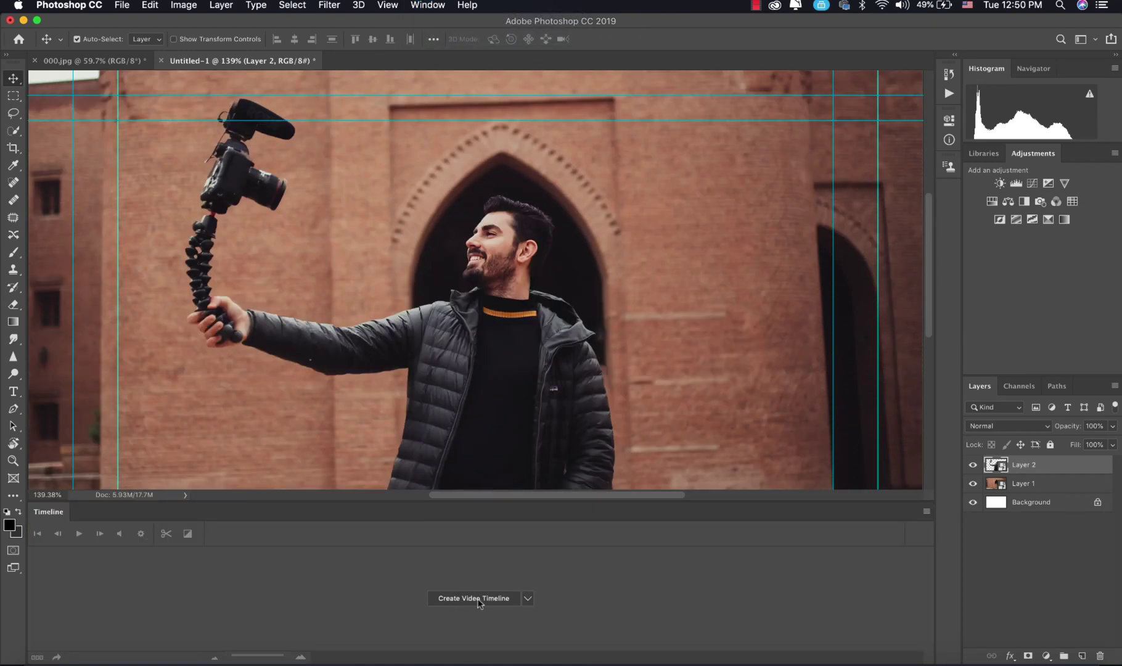
{"action": "left_click", "coordinate": [473, 597]}
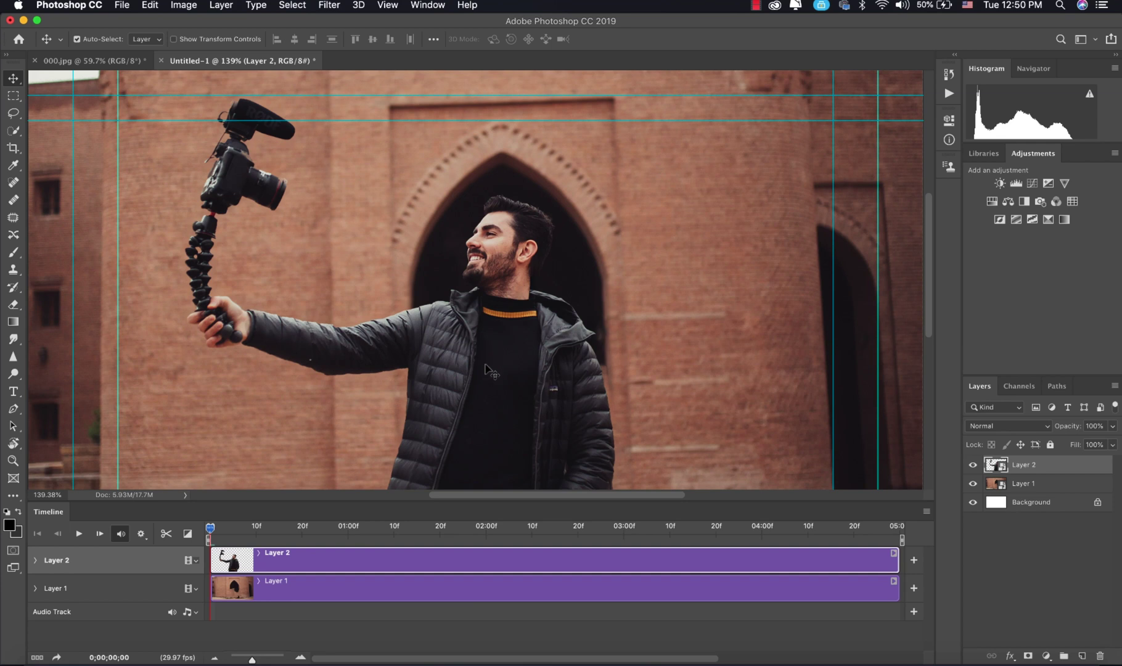
{"action": "scroll", "coordinate": [486, 369], "scroll_direction": "down", "scroll_amount": 2}
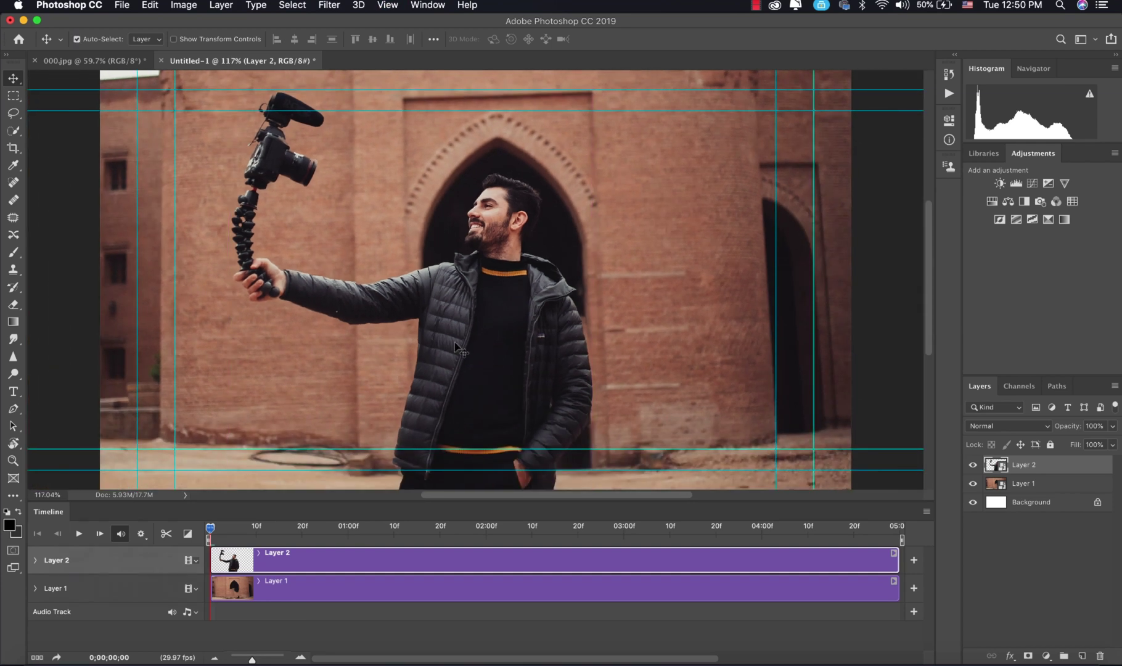
{"action": "key", "text": "super+h"}
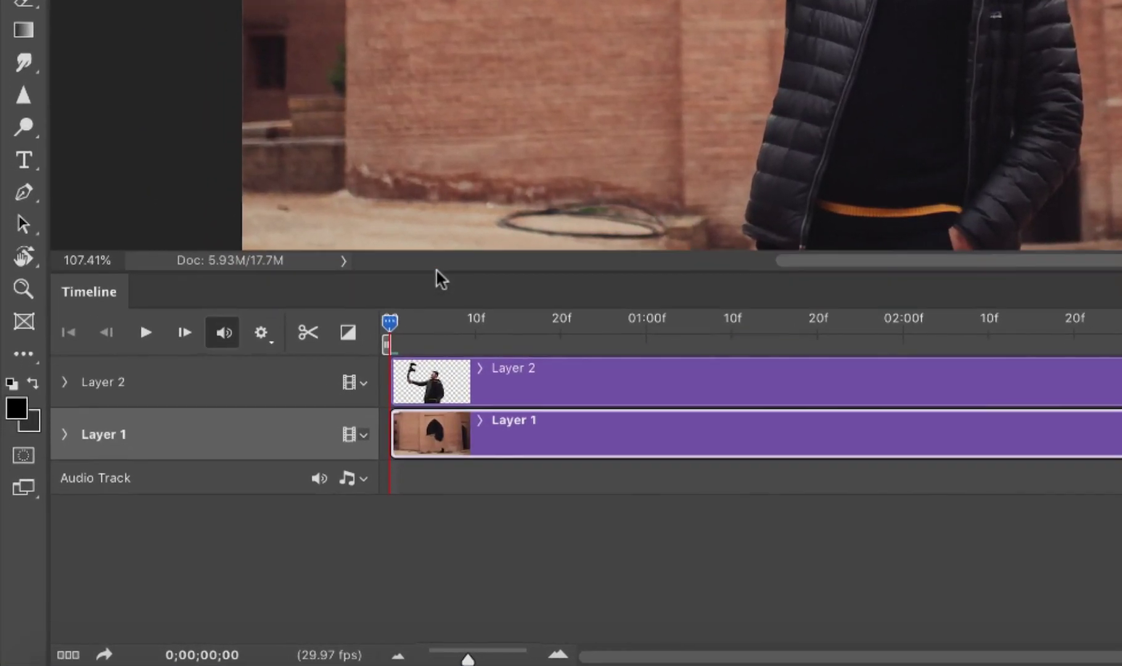
Set a Transform keyframe on Layer 1 at frame 0, then move to the clip's end.
{"action": "left_click", "coordinate": [64, 434]}
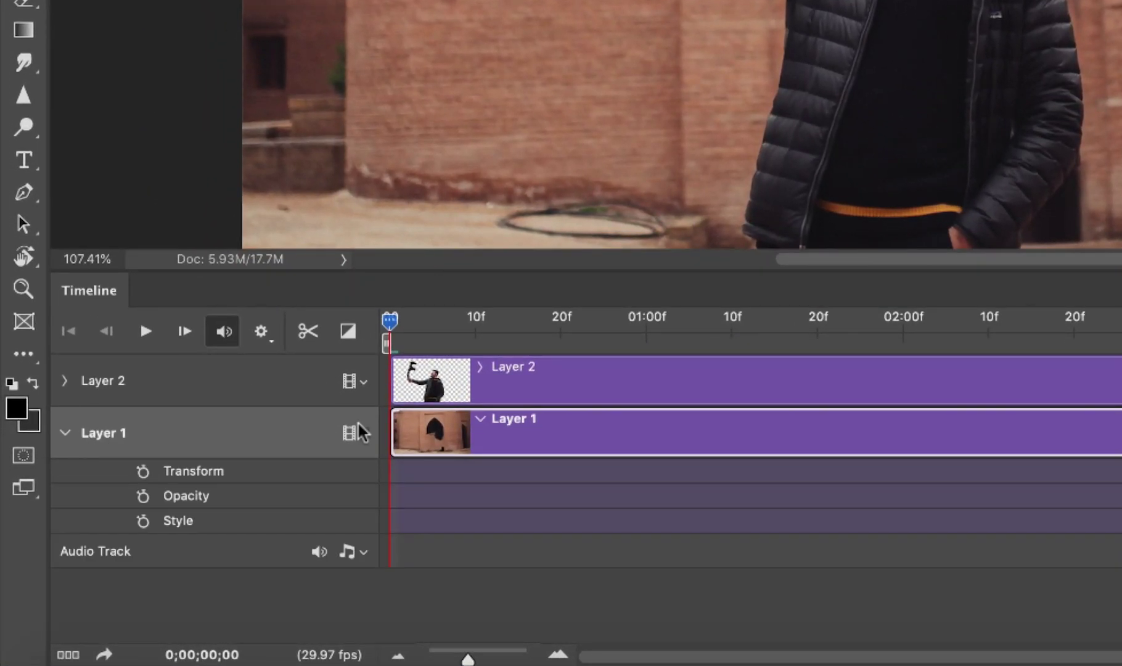
{"action": "left_click", "coordinate": [144, 471]}
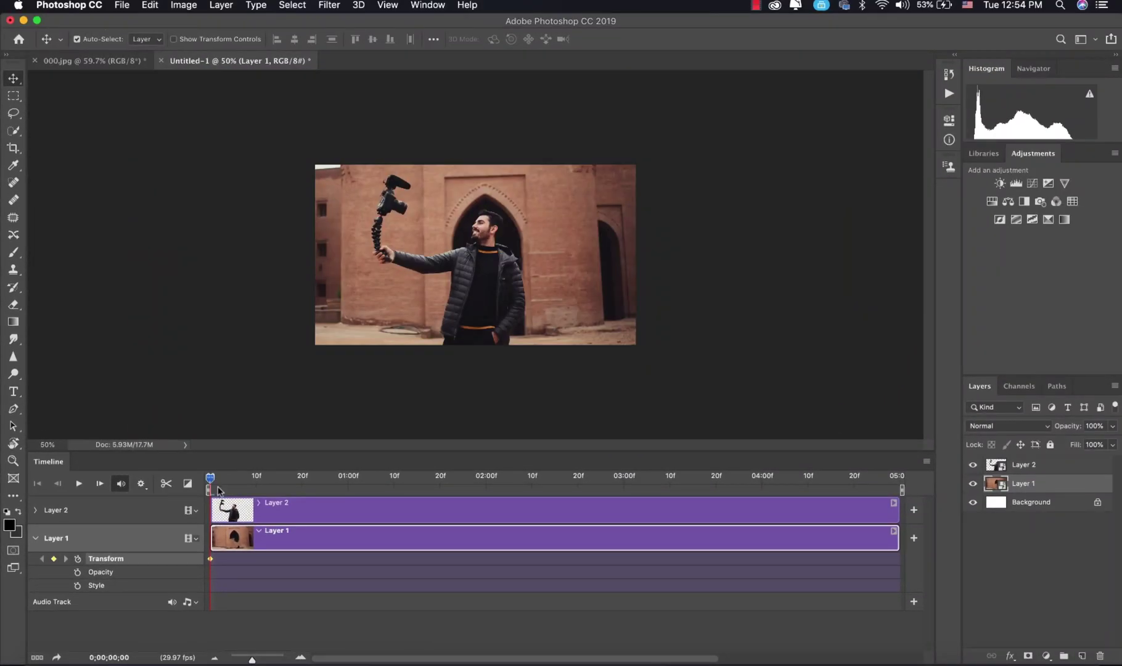
{"action": "left_click_drag", "start_coordinate": [211, 482], "coordinate": [901, 531]}
{"action": "left_click", "coordinate": [211, 482]}
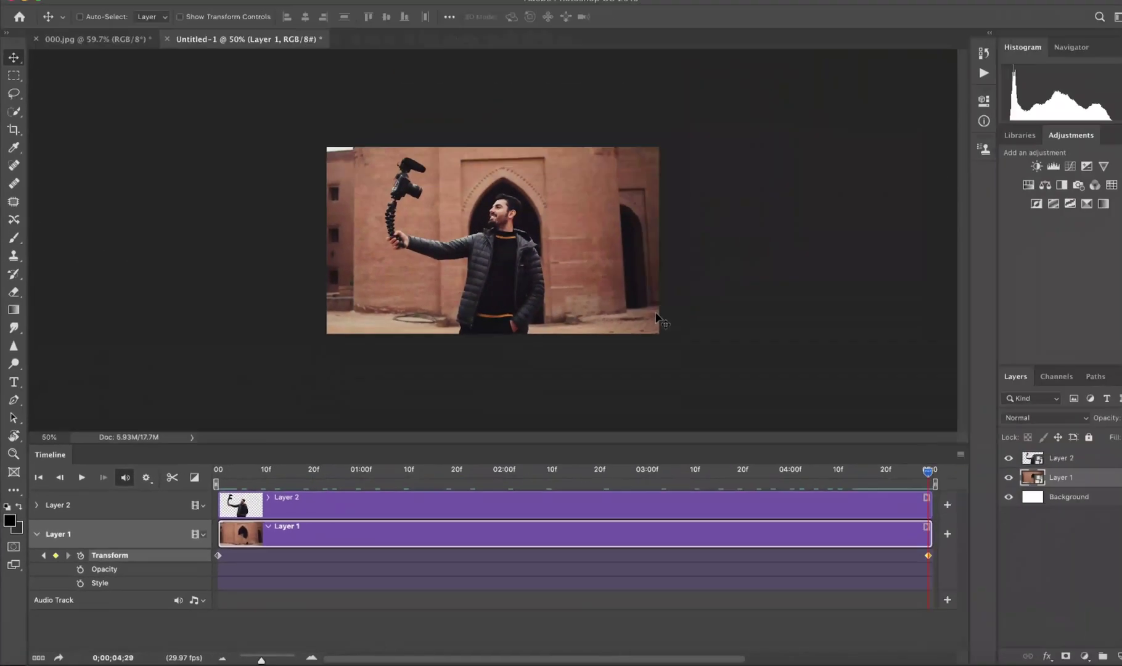
Enlarge and shift the brick background at the last frame.
{"action": "key", "text": "super+t"}
{"action": "key", "text": "super+minus"}
{"action": "key", "text": "super+plus"}
{"action": "key", "text": "super+plus"}
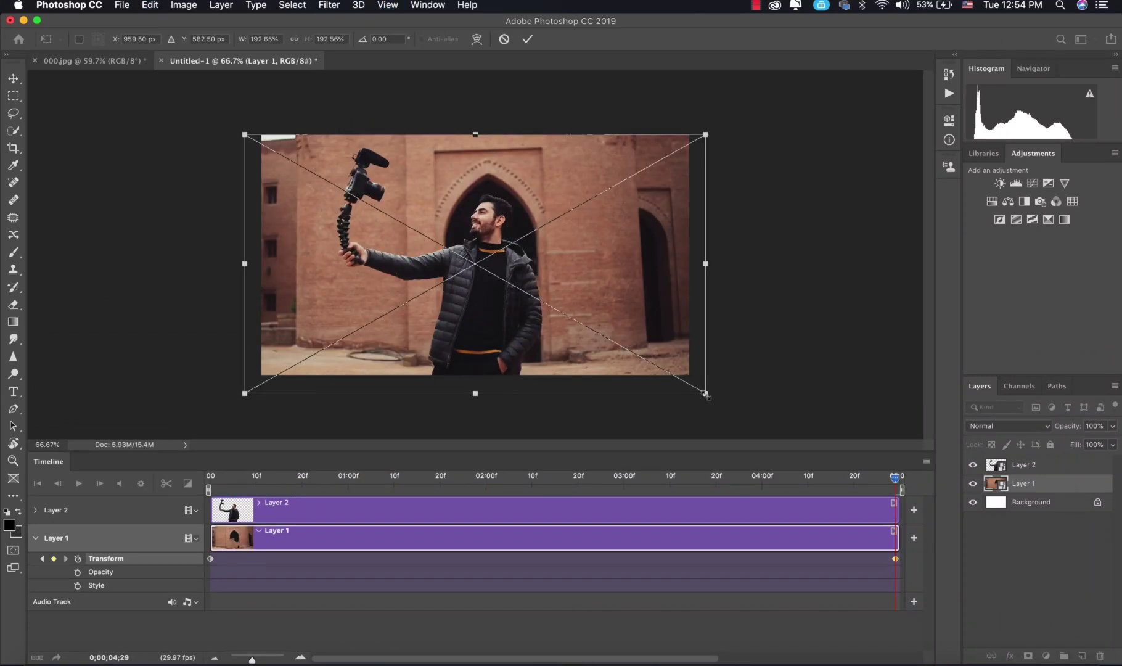
{"action": "left_click_drag", "start_coordinate": [707, 395], "coordinate": [794, 444]}
{"action": "left_click_drag", "start_coordinate": [591, 368], "coordinate": [538, 368]}
{"action": "mouse_move", "coordinate": [742, 134]}
{"action": "left_mouse_down"}
{"action": "mouse_move", "coordinate": [759, 124]}
{"action": "mouse_move", "coordinate": [708, 123]}
{"action": "mouse_move", "coordinate": [757, 114]}
{"action": "mouse_move", "coordinate": [744, 126]}
{"action": "left_mouse_up"}
{"action": "key", "text": "Return"}
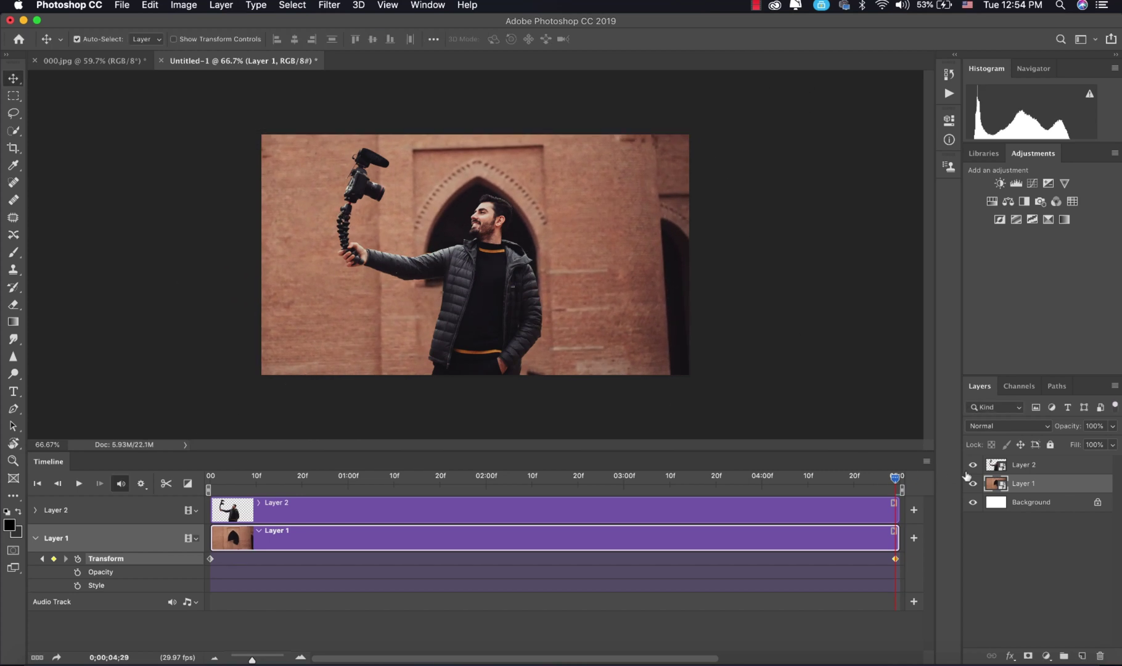
Set a Transform keyframe on Layer 2 at frame 0, then move to the clip's end.
{"action": "left_click", "coordinate": [323, 517]}
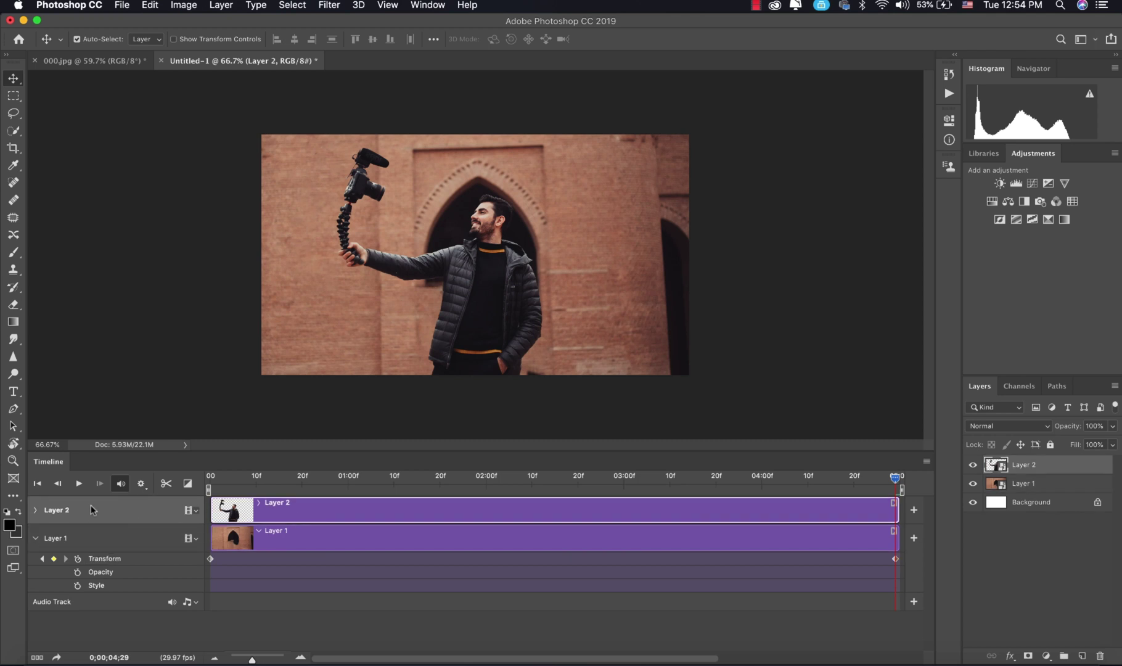
{"action": "left_click", "coordinate": [35, 510]}
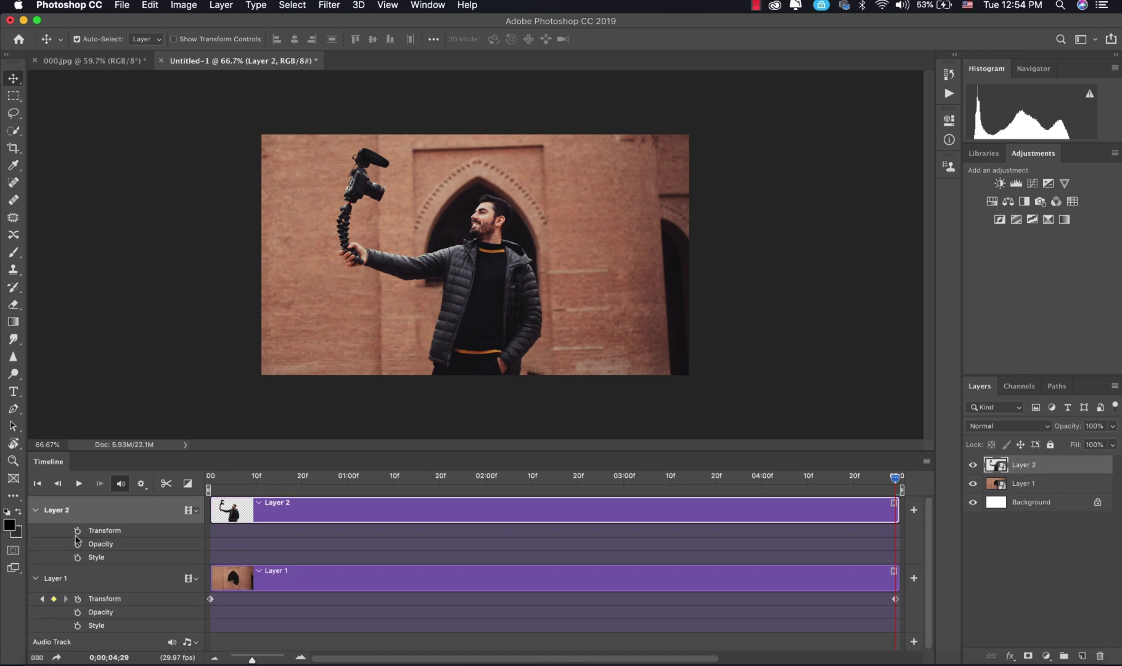
{"action": "left_click", "coordinate": [213, 485]}
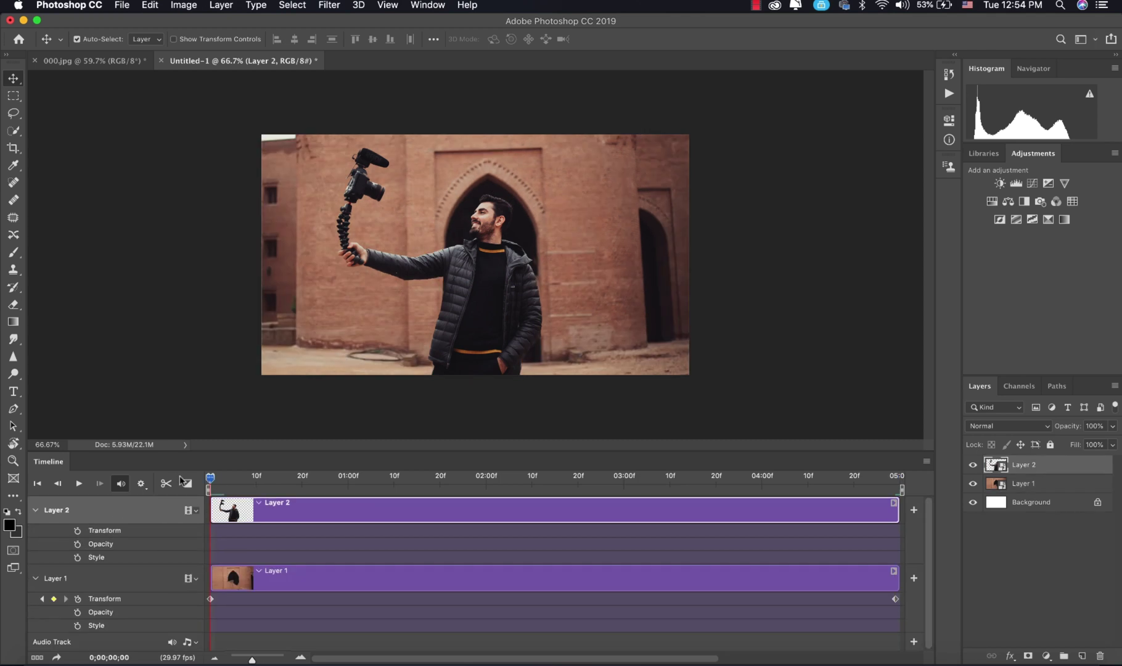
{"action": "left_click", "coordinate": [77, 530]}
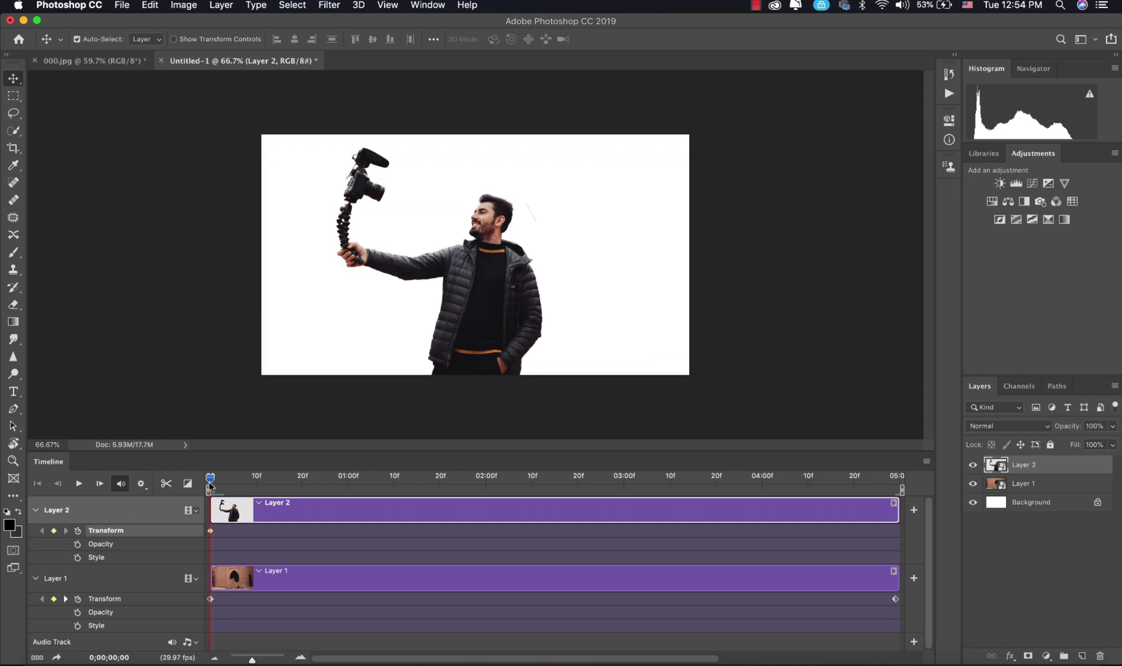
{"action": "left_click_drag", "start_coordinate": [209, 481], "coordinate": [895, 476]}
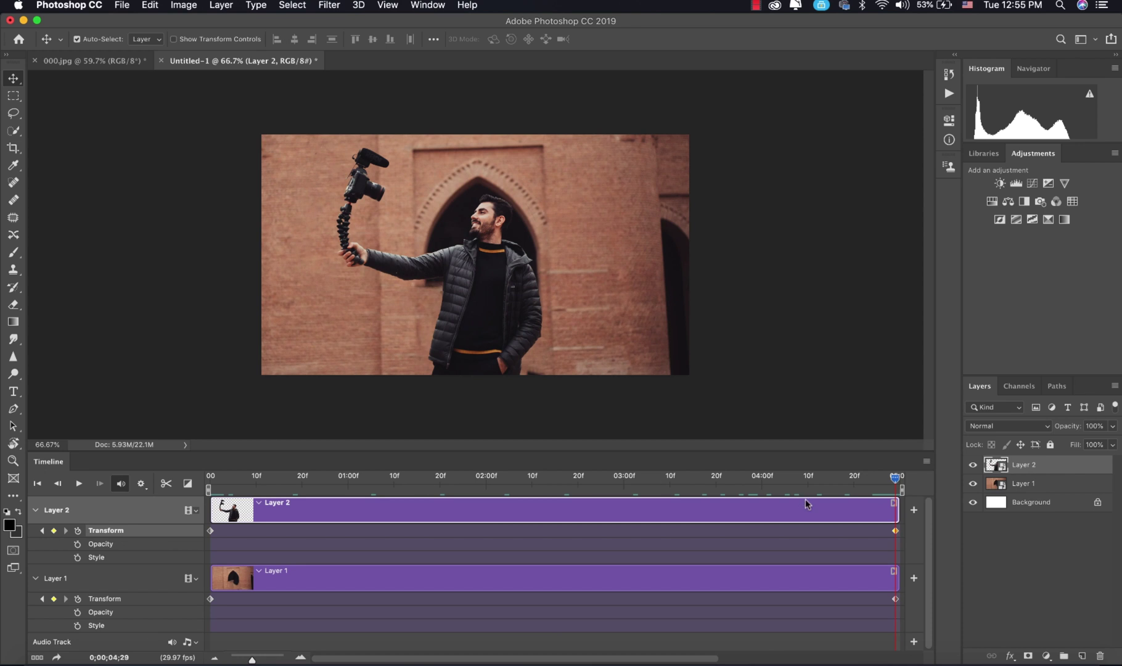
Resize and reposition the cut-out man at the last frame, then play the animation.
{"action": "key", "text": "super+t"}
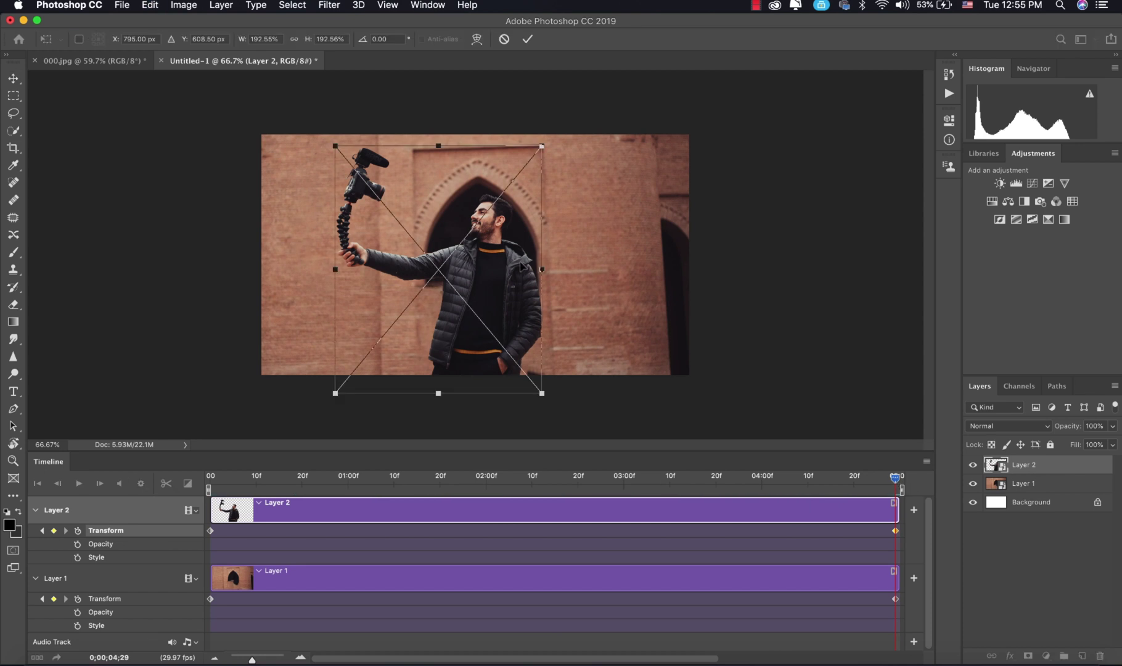
{"action": "left_click_drag", "start_coordinate": [542, 146], "coordinate": [557, 127]}
{"action": "key", "text": "super+z"}
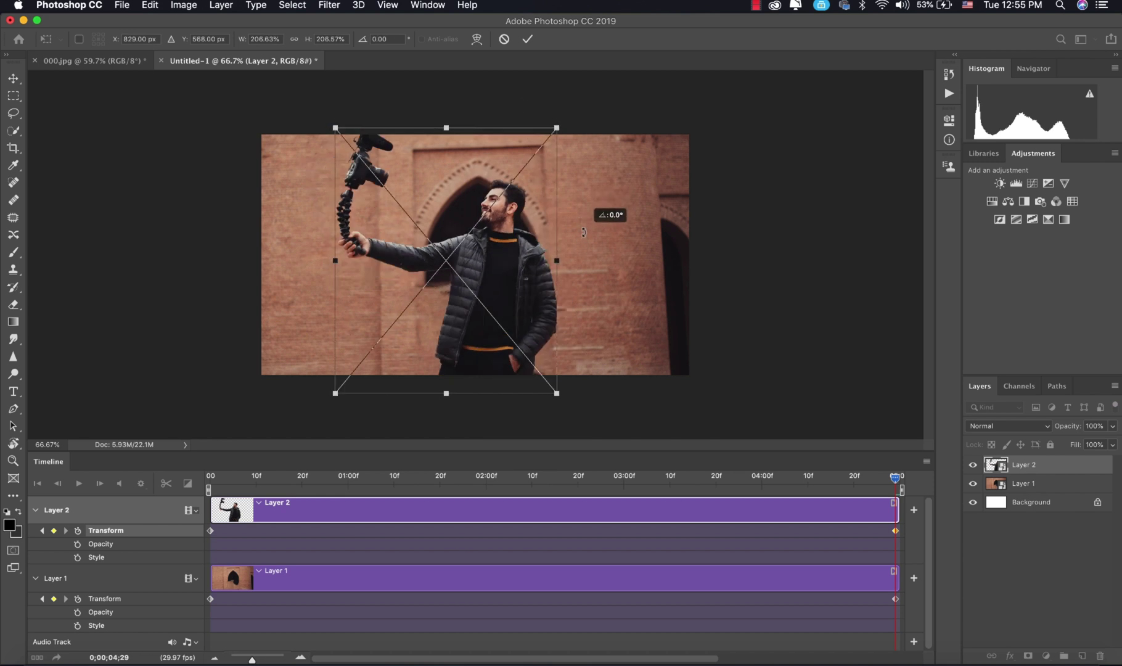
{"action": "left_click_drag", "start_coordinate": [482, 257], "coordinate": [462, 272]}
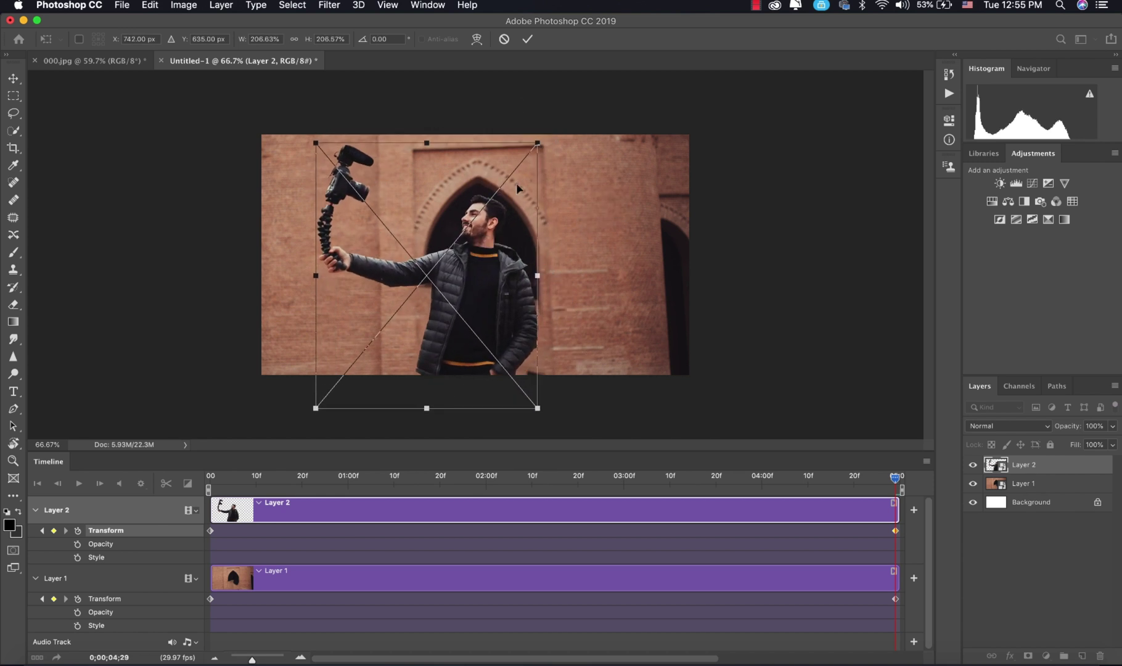
{"action": "left_click_drag", "start_coordinate": [537, 143], "coordinate": [516, 168]}
{"action": "left_click_drag", "start_coordinate": [445, 263], "coordinate": [468, 236]}
{"action": "left_click_drag", "start_coordinate": [538, 142], "coordinate": [534, 147]}
{"action": "left_click_drag", "start_coordinate": [442, 296], "coordinate": [444, 297]}
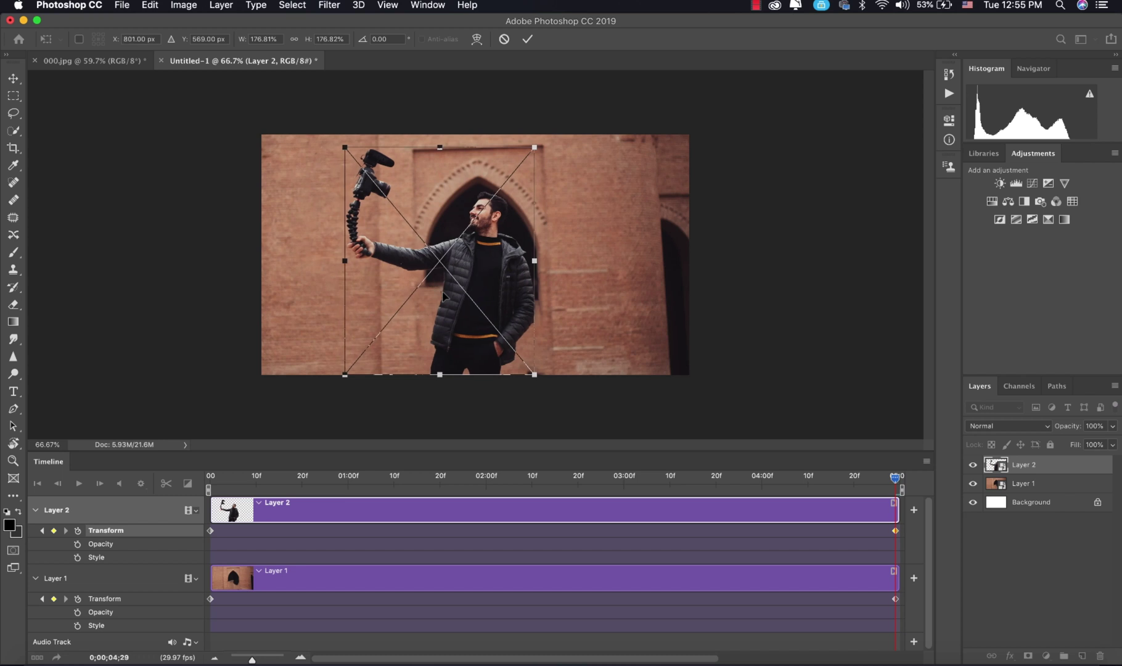
{"action": "key", "text": "Return"}
{"action": "key", "text": "space"}
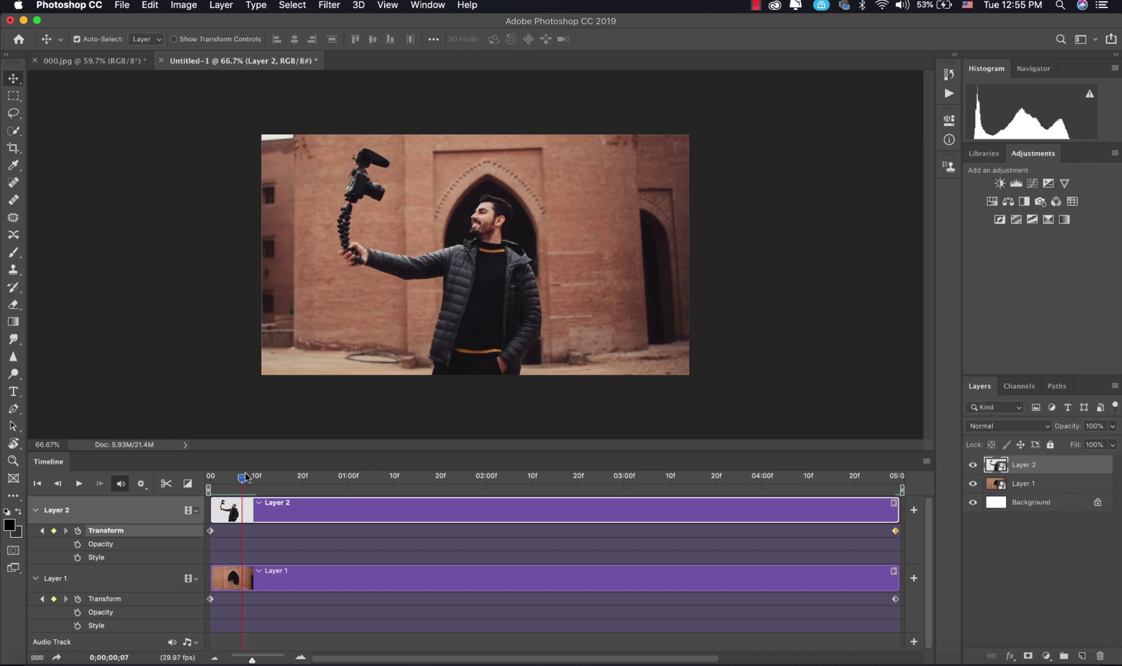